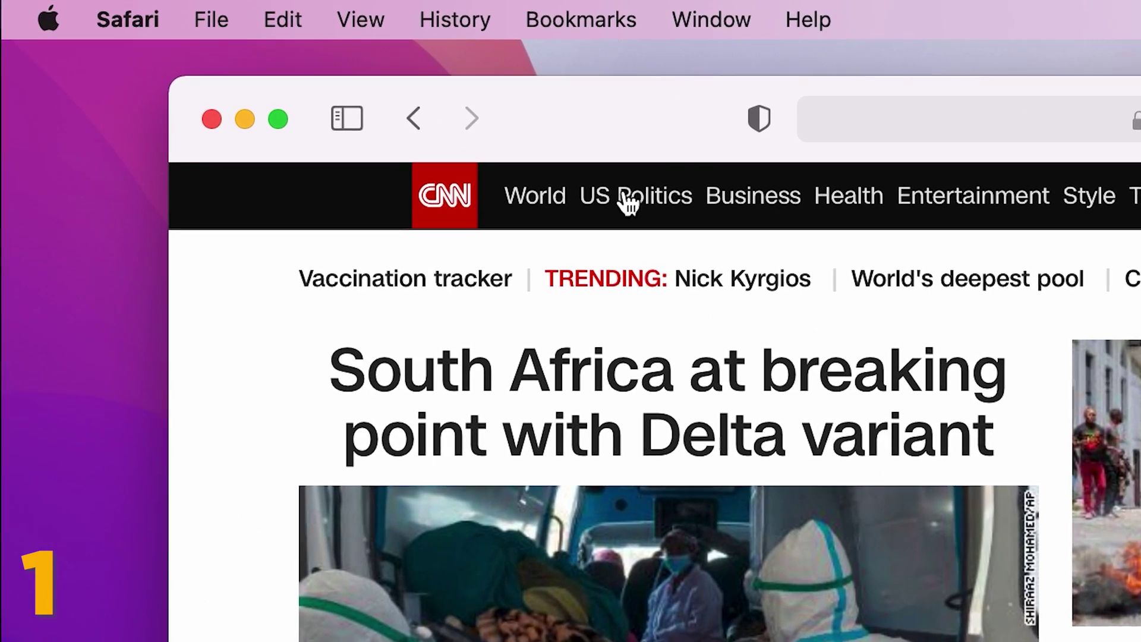
Step: Set Auto-Play for edition.cnn.com to Never Auto-Play in Safari's website settings
{"action": "left_click", "coordinate": [145, 22]}
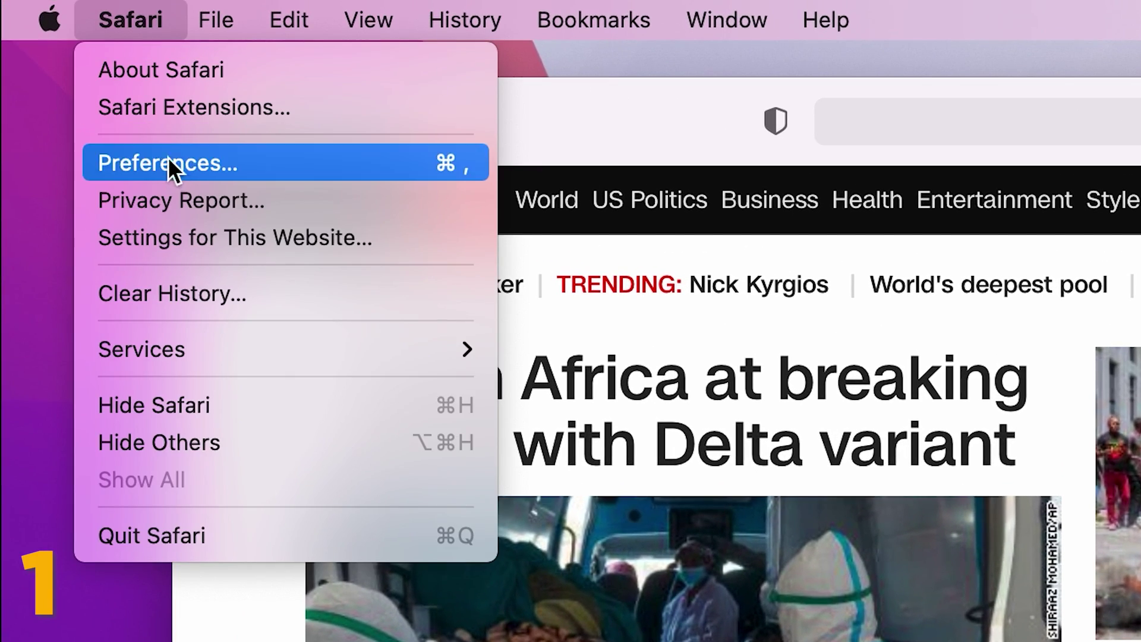
{"action": "left_click", "coordinate": [280, 239]}
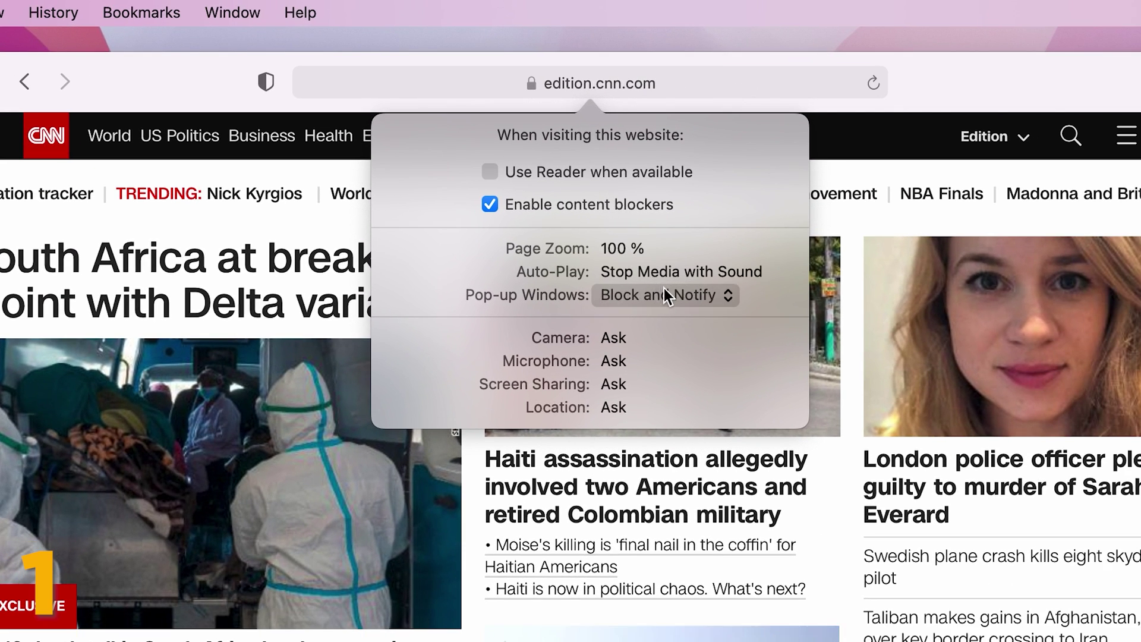
{"action": "left_click", "coordinate": [687, 274]}
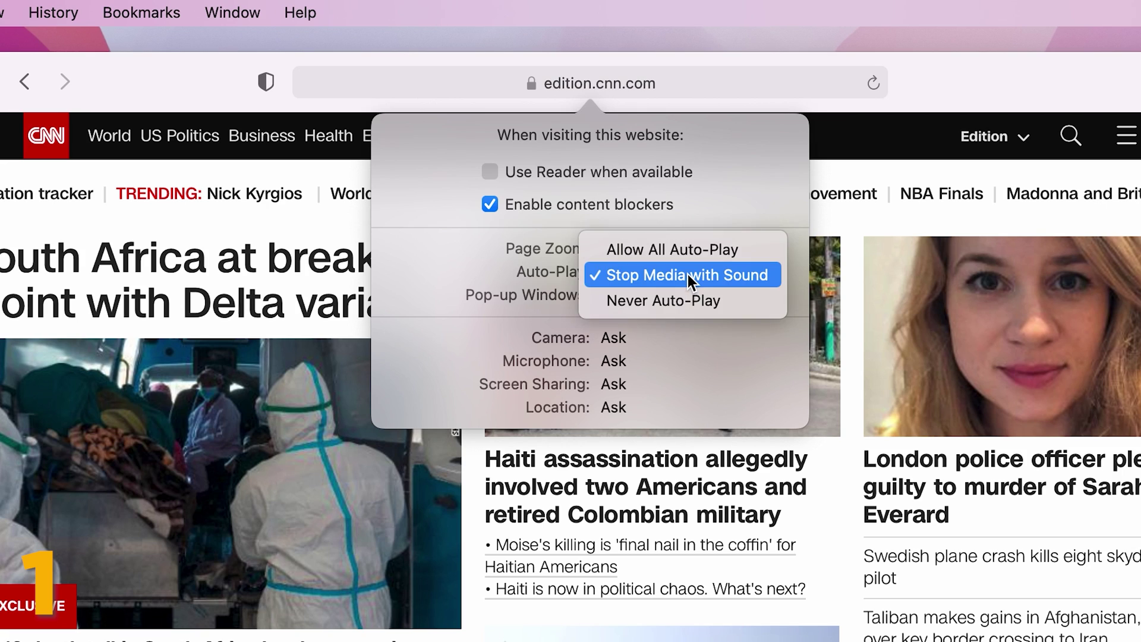
{"action": "left_click", "coordinate": [635, 305]}
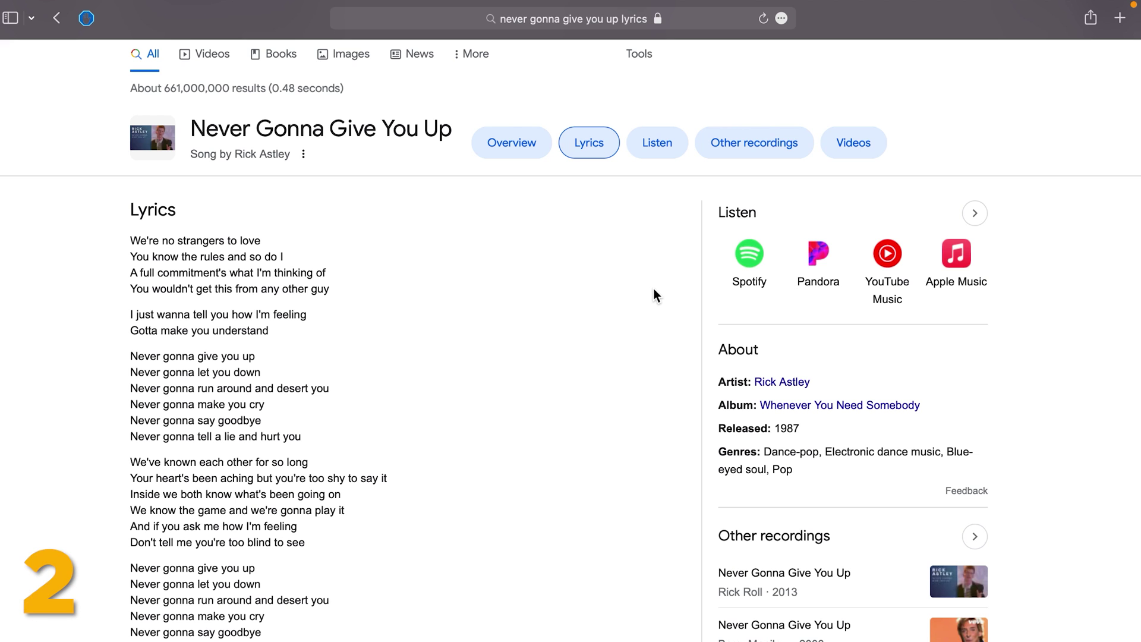
Step: Search the Google lyrics page for 'never', highlighting all 84 matches
{"action": "key", "text": "super+f"}
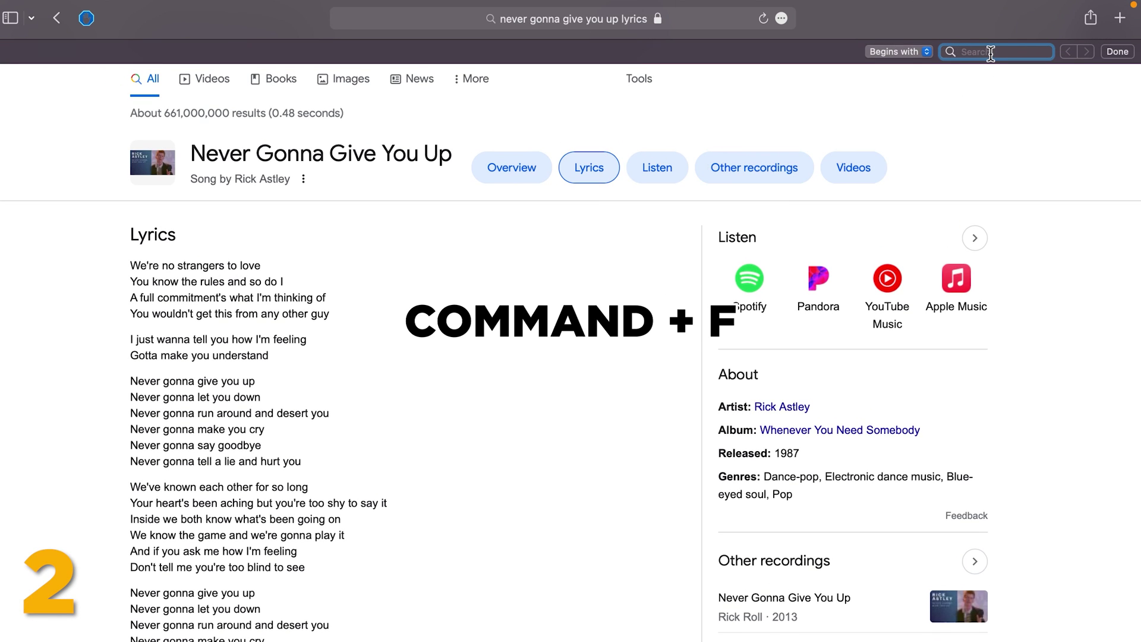
{"action": "type", "text": "never"}
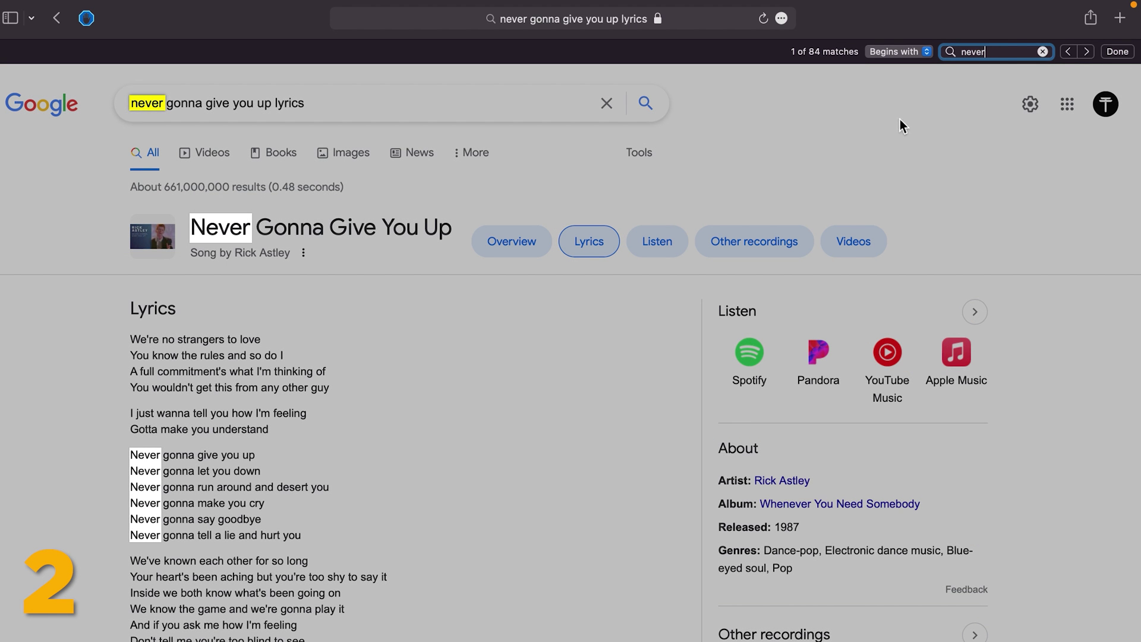
{"action": "scroll", "coordinate": [885, 146], "scroll_direction": "down", "scroll_amount": 2}
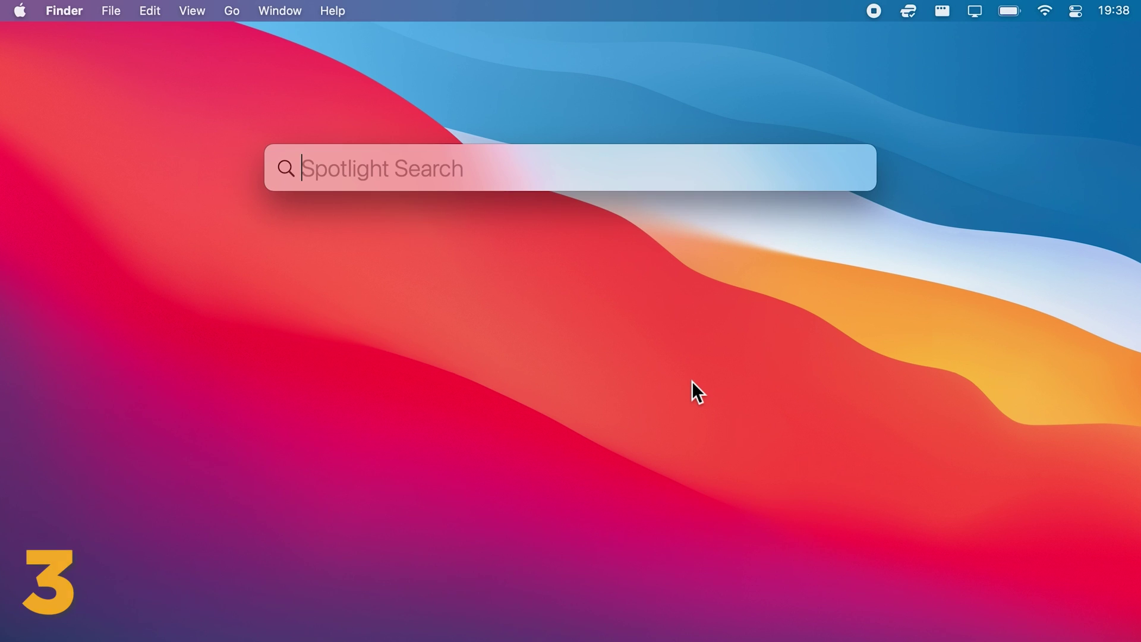
Step: Launch the App Store via Spotlight and search for 'adblock for safari'
{"action": "type", "text": "app stor"}
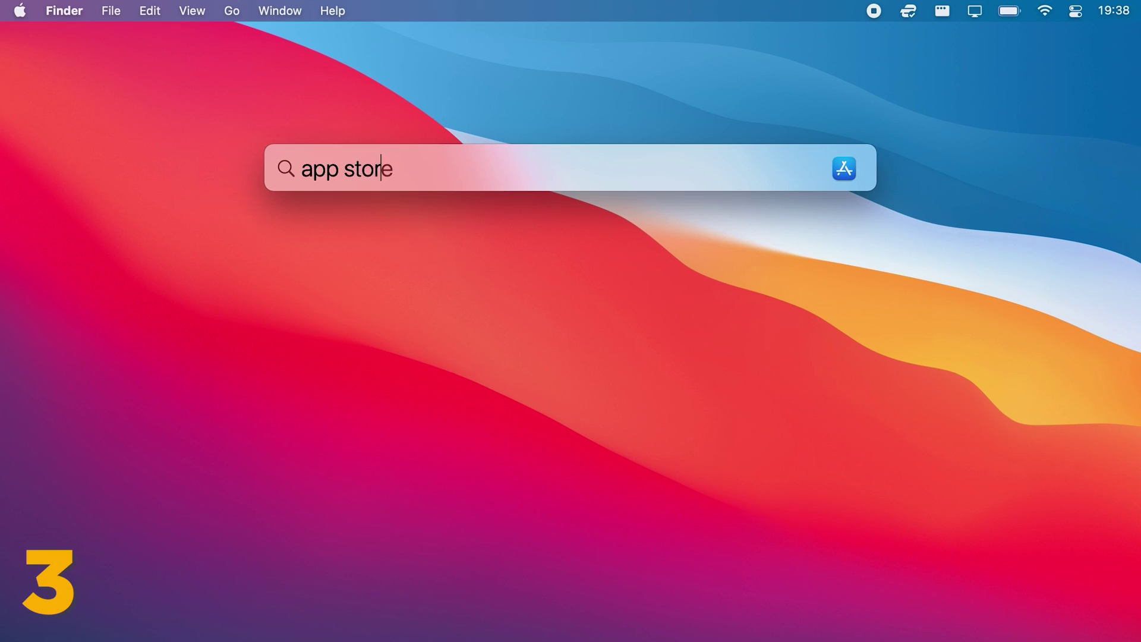
{"action": "key", "text": "Return"}
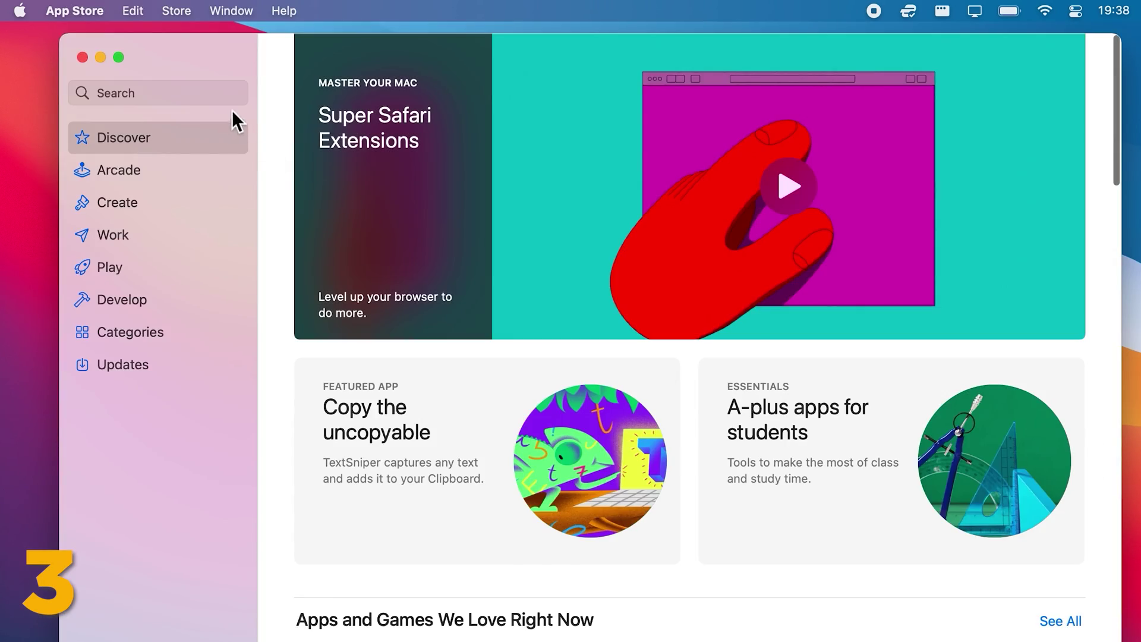
{"action": "left_click", "coordinate": [219, 93]}
{"action": "type", "text": "adbl"}
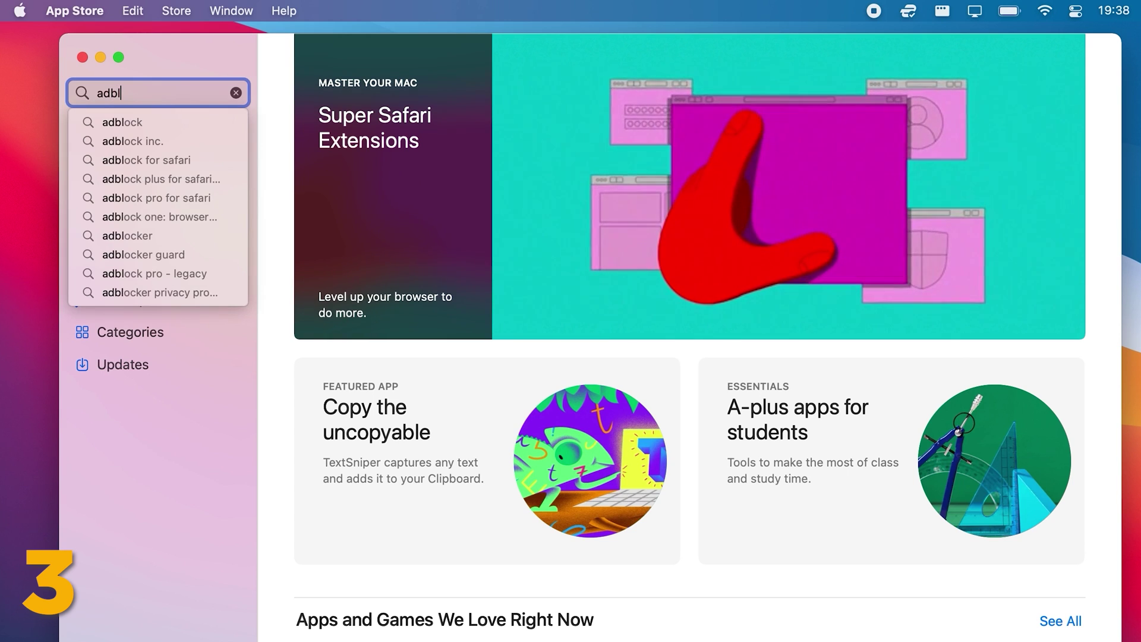
{"action": "type", "text": "ock for safar"}
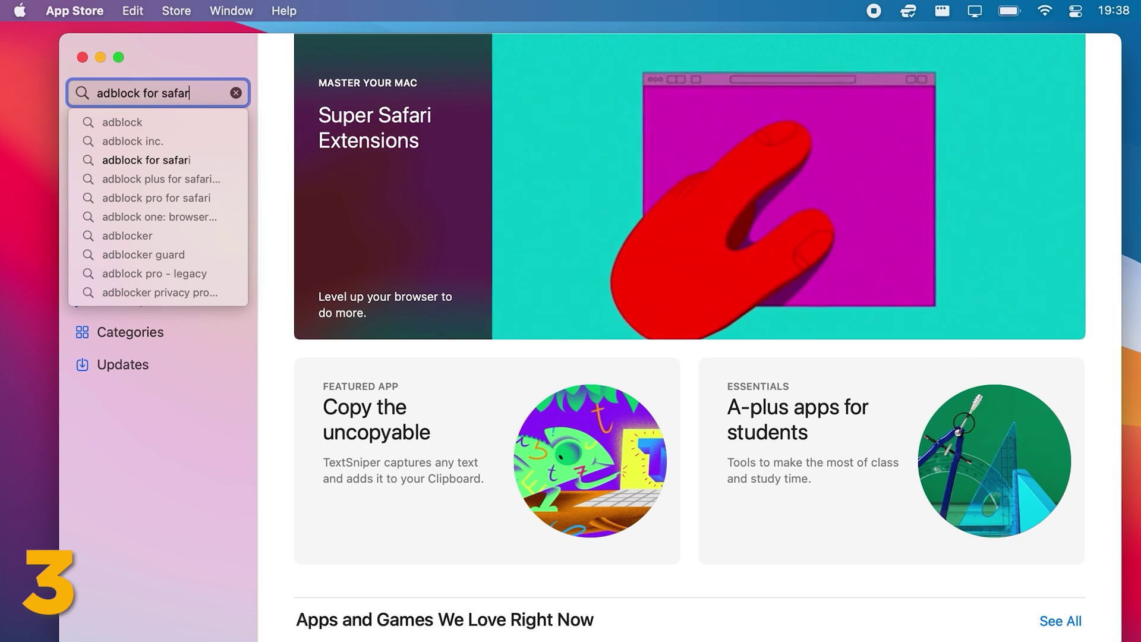
{"action": "type", "text": "i"}
{"action": "key", "text": "Return"}
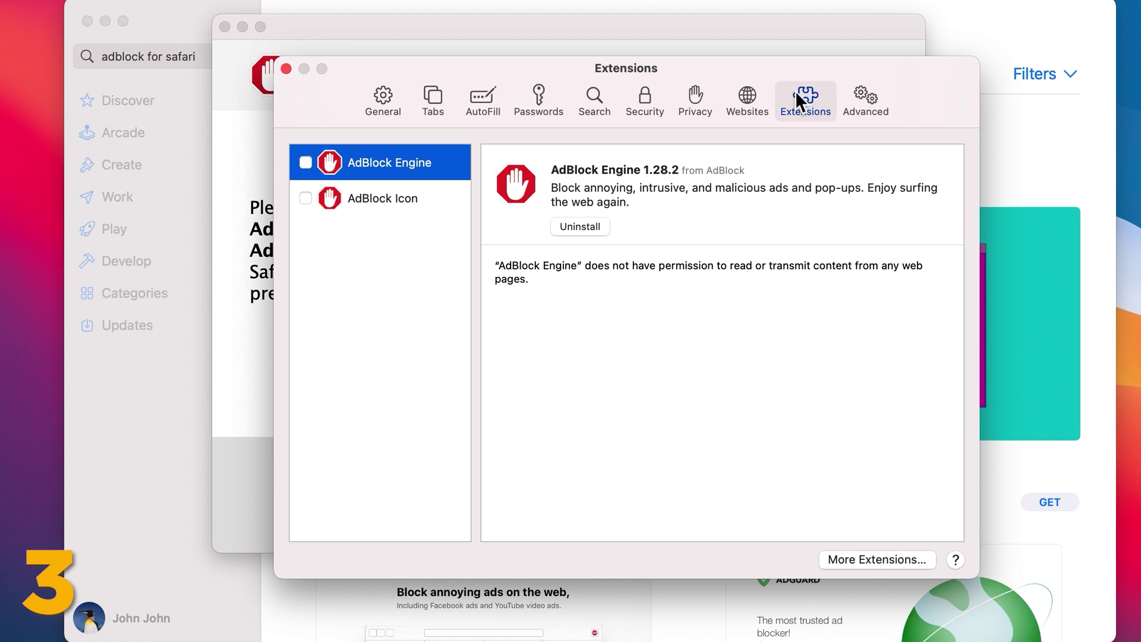
Step: Enable the AdBlock Engine and AdBlock Icon Safari extensions
{"action": "left_click", "coordinate": [306, 167]}
{"action": "left_click", "coordinate": [306, 198]}
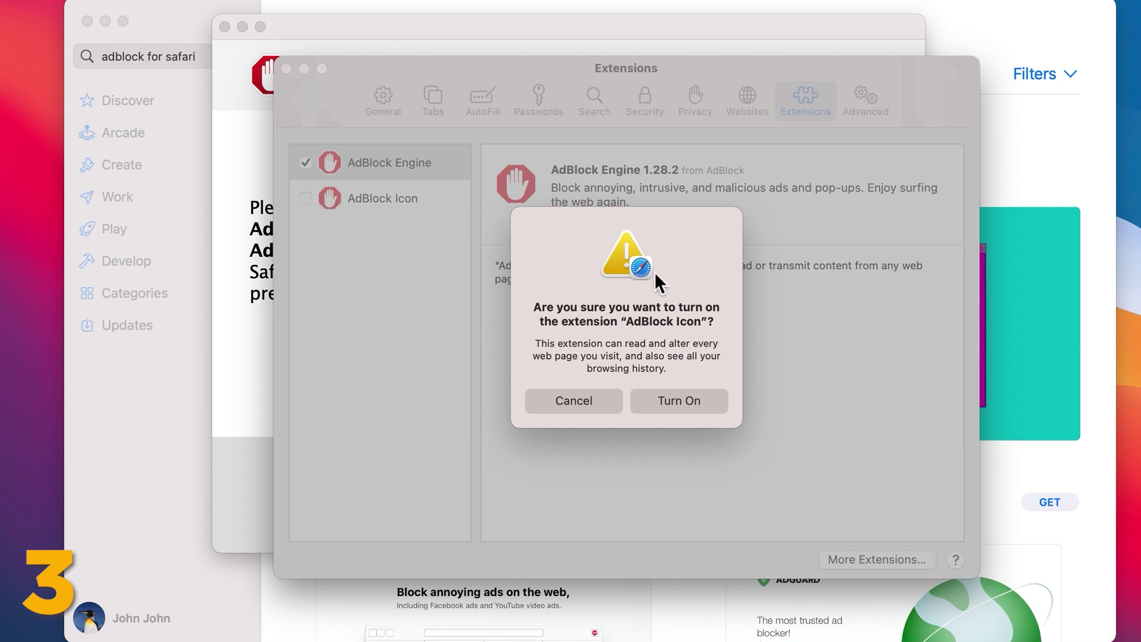
{"action": "left_click", "coordinate": [664, 403]}
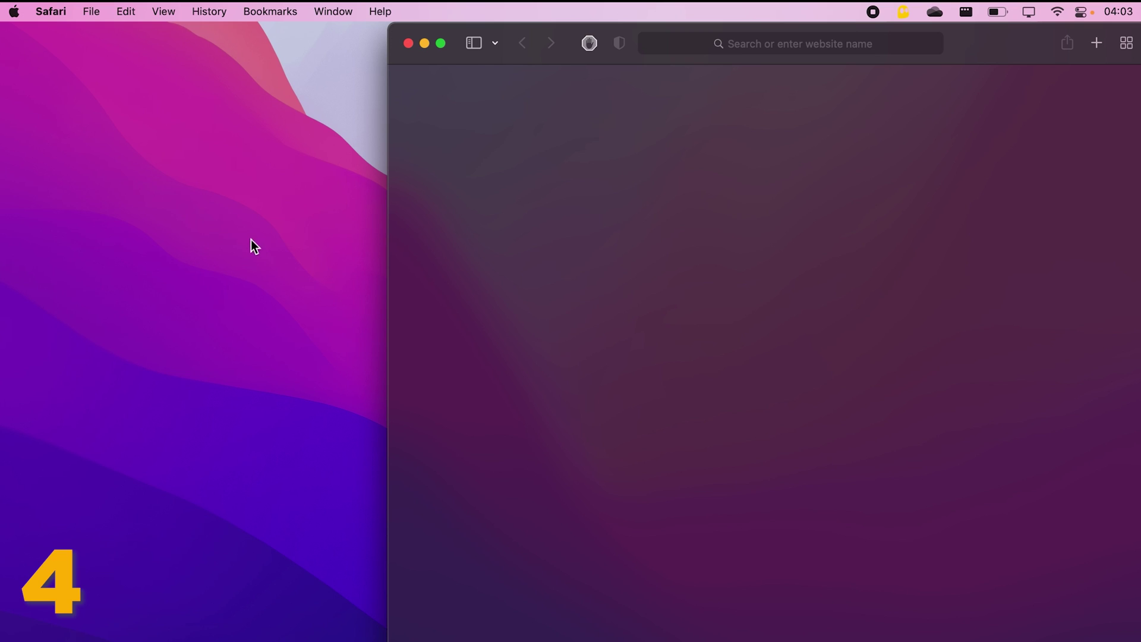
Step: Set Safari's tab layout to Compact in the Preferences Tabs pane
{"action": "left_click", "coordinate": [51, 21]}
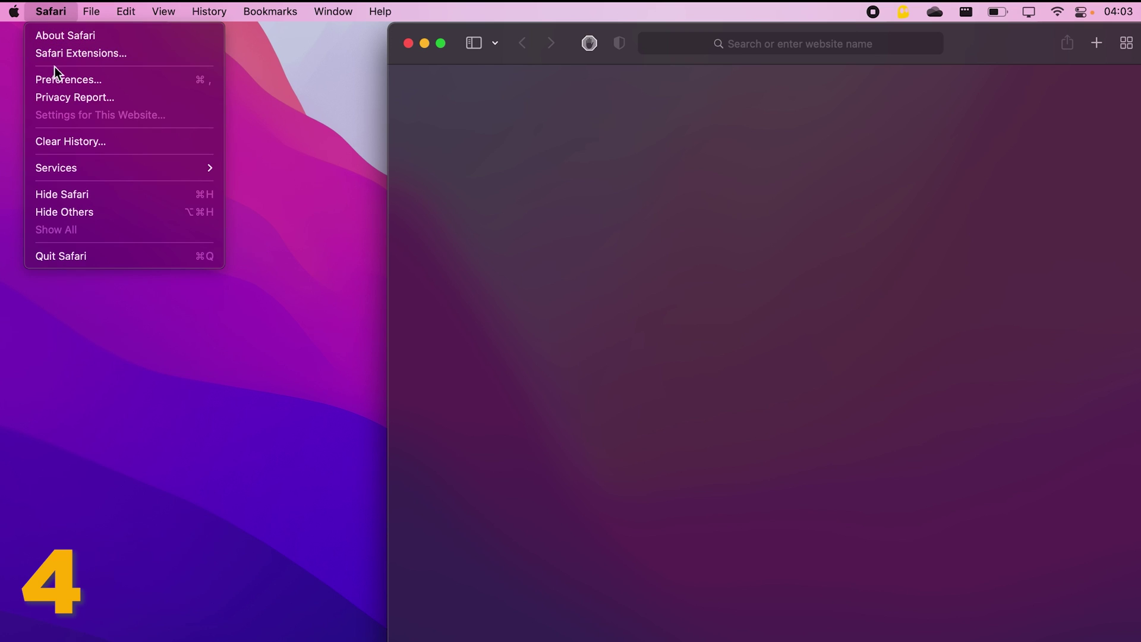
{"action": "left_click", "coordinate": [55, 82]}
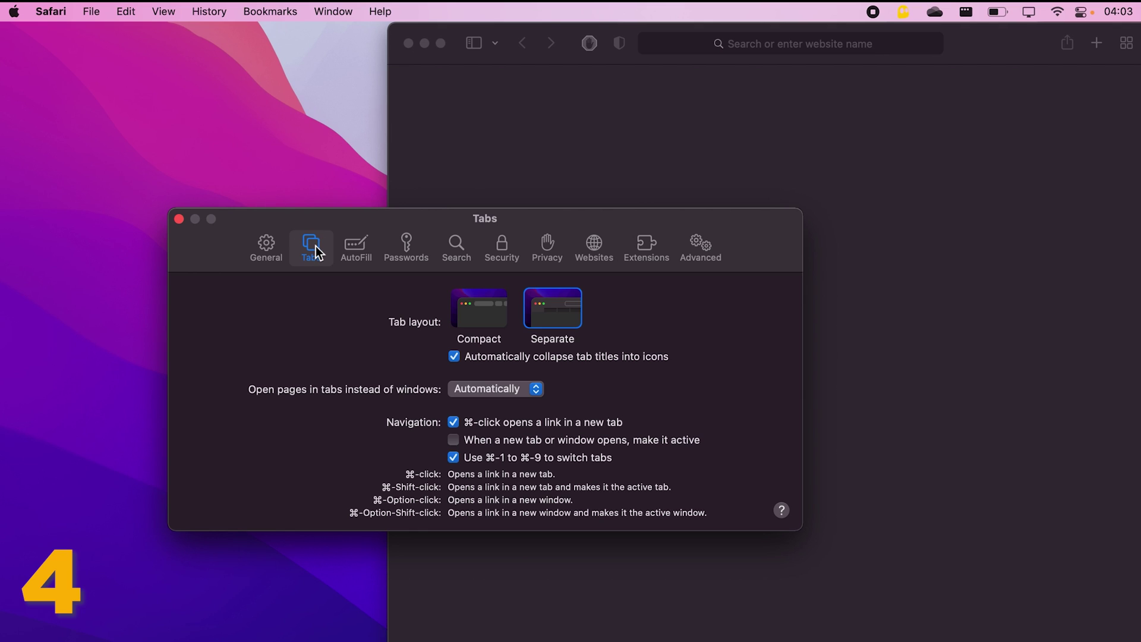
{"action": "left_click", "coordinate": [494, 319]}
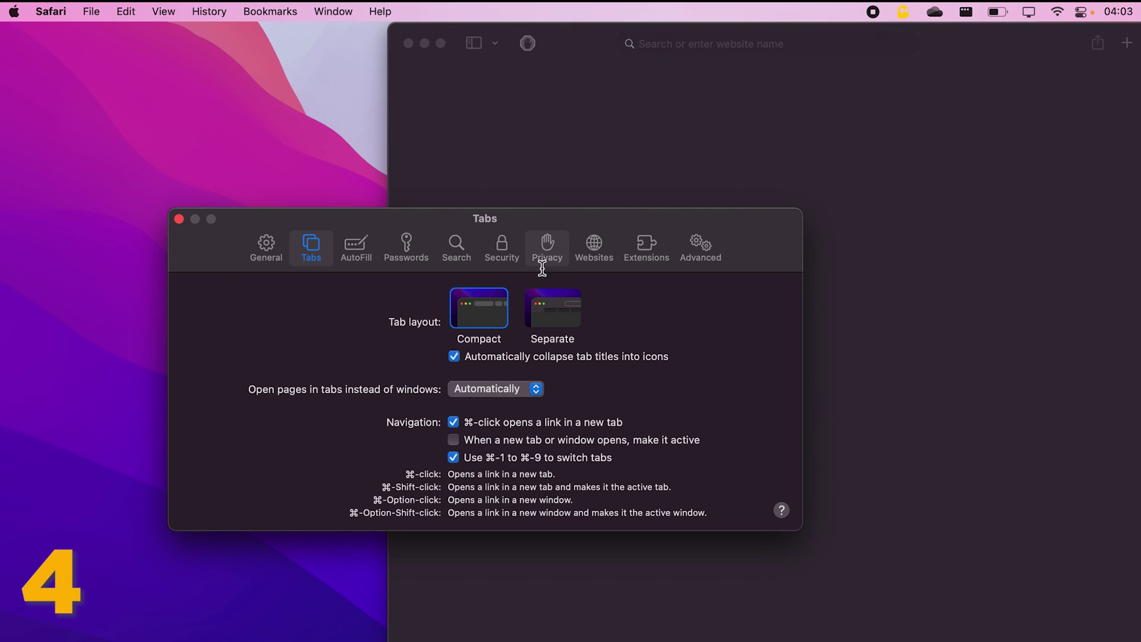
{"action": "left_click", "coordinate": [544, 302]}
{"action": "left_click", "coordinate": [492, 300]}
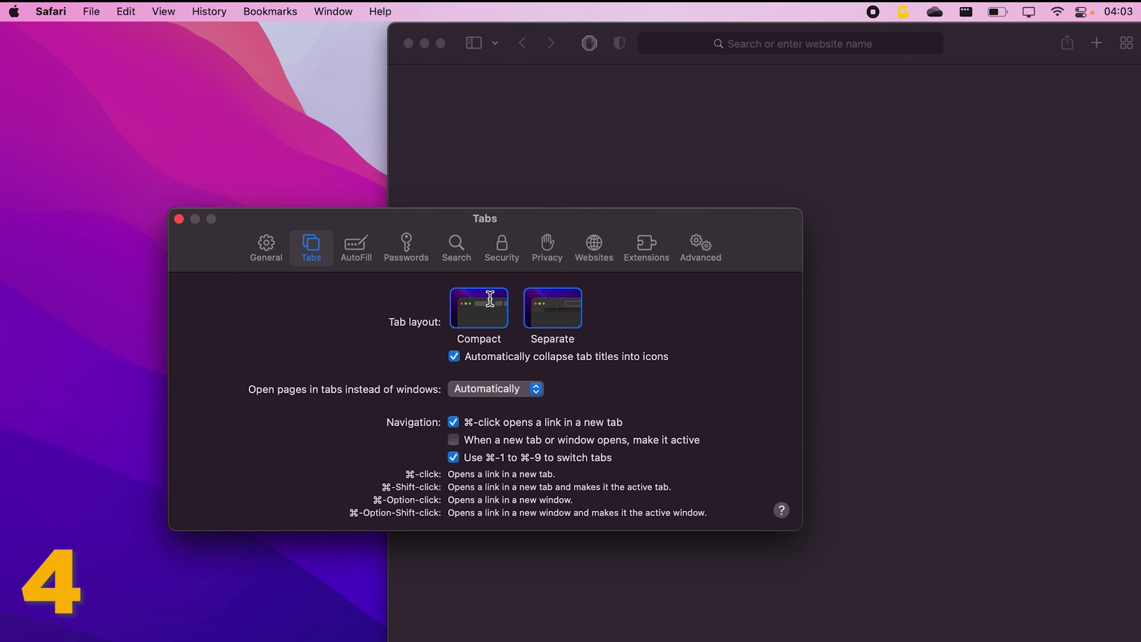
{"action": "left_click", "coordinate": [550, 307]}
{"action": "left_click", "coordinate": [479, 305]}
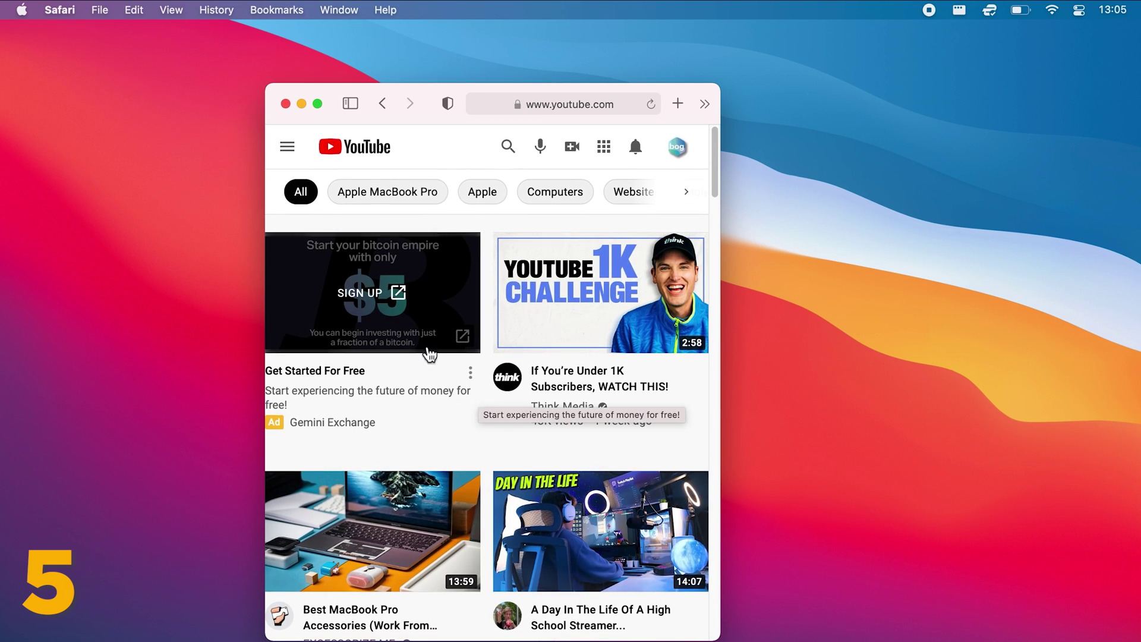
Step: Pin the YouTube tab via the Window menu, then switch to the Start Page tab
{"action": "left_click", "coordinate": [339, 10]}
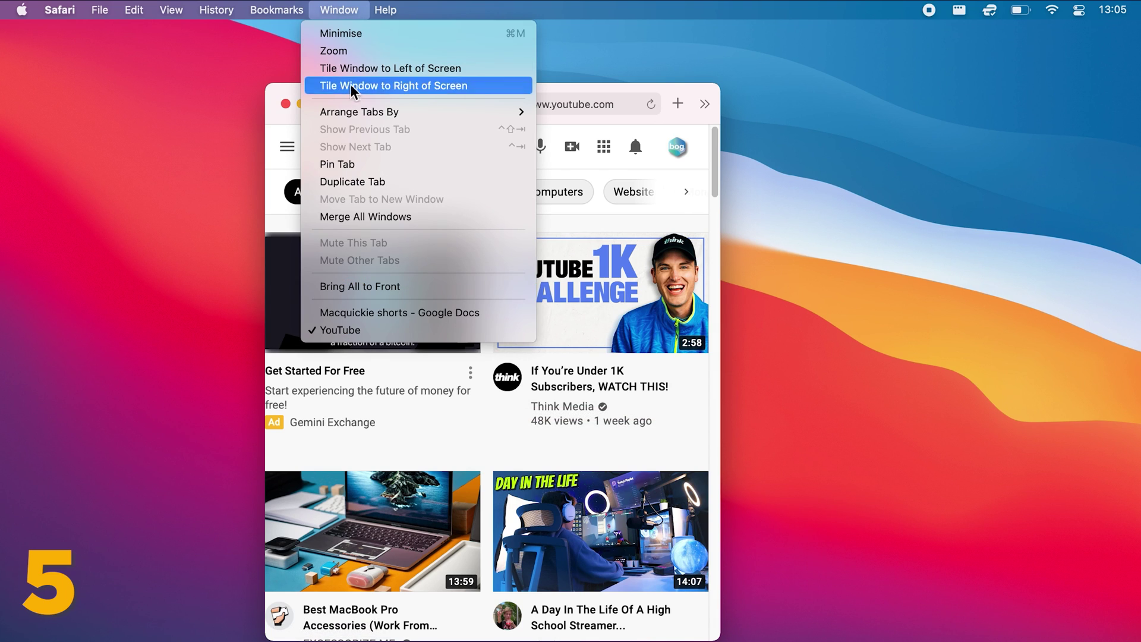
{"action": "left_click", "coordinate": [337, 168]}
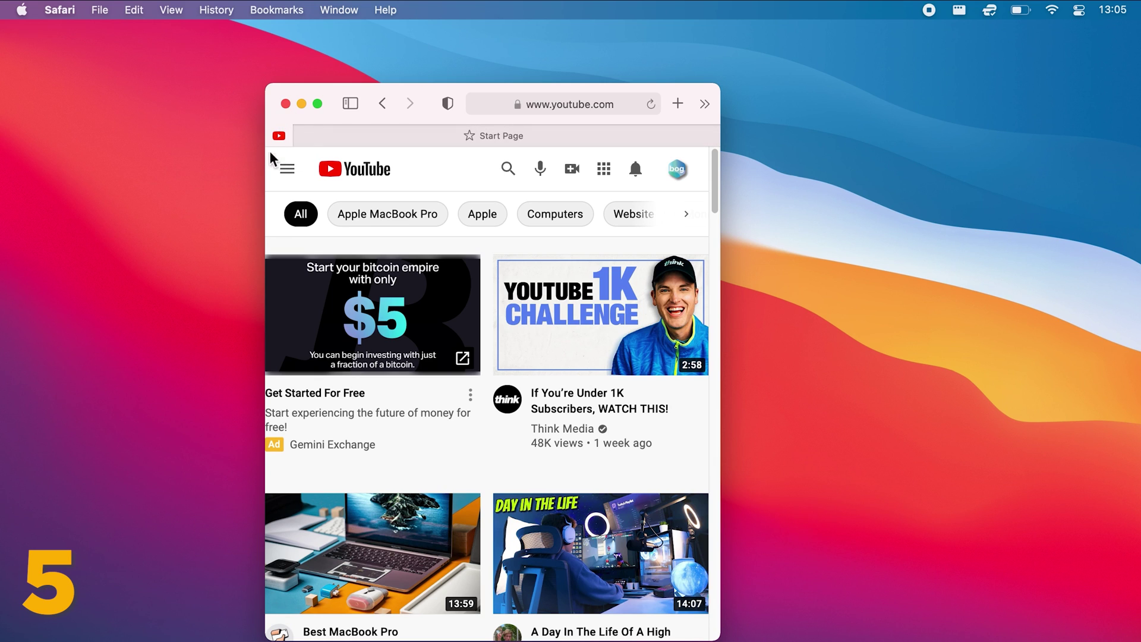
{"action": "key", "text": "ctrl+Tab"}
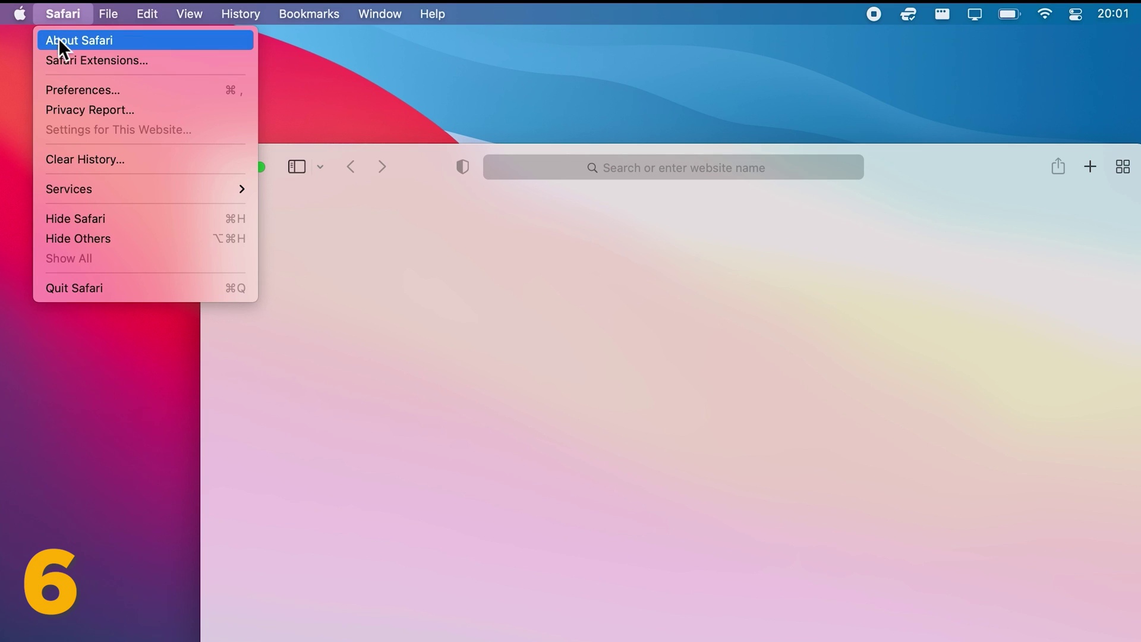
{"action": "left_click", "coordinate": [76, 92]}
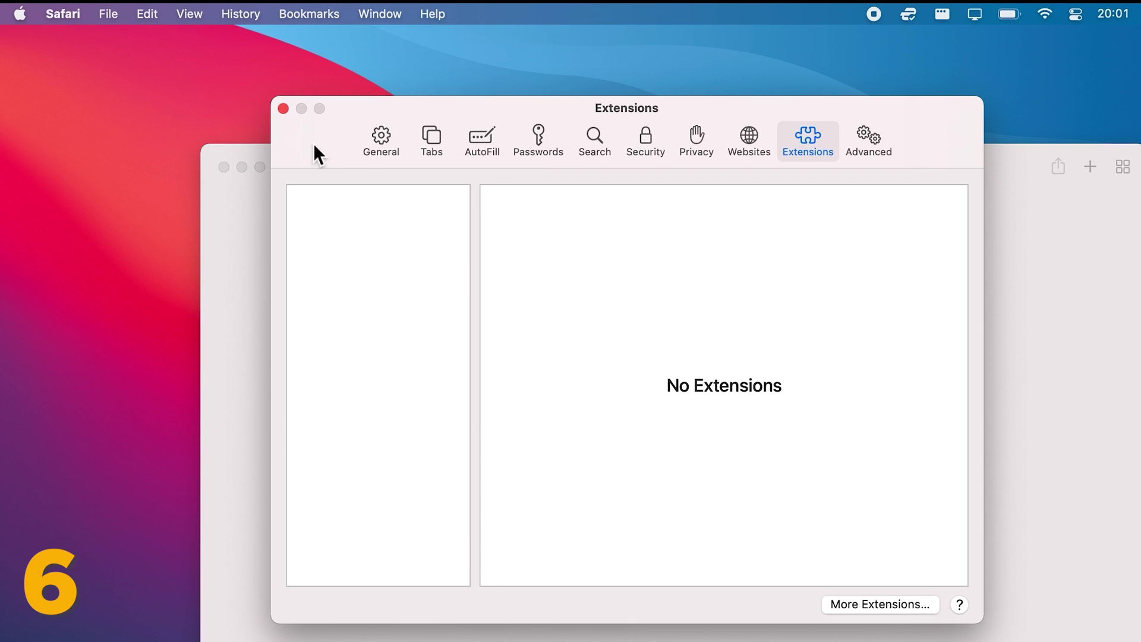
{"action": "left_click", "coordinate": [374, 149]}
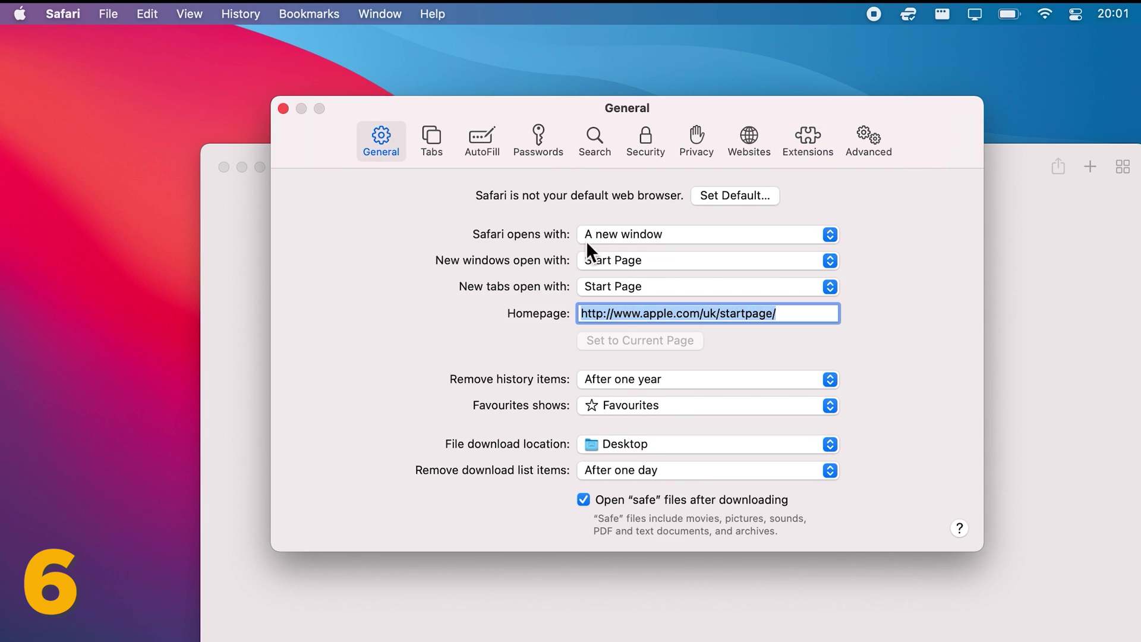
{"action": "left_click", "coordinate": [605, 260]}
{"action": "left_click", "coordinate": [603, 284]}
{"action": "left_click", "coordinate": [602, 284]}
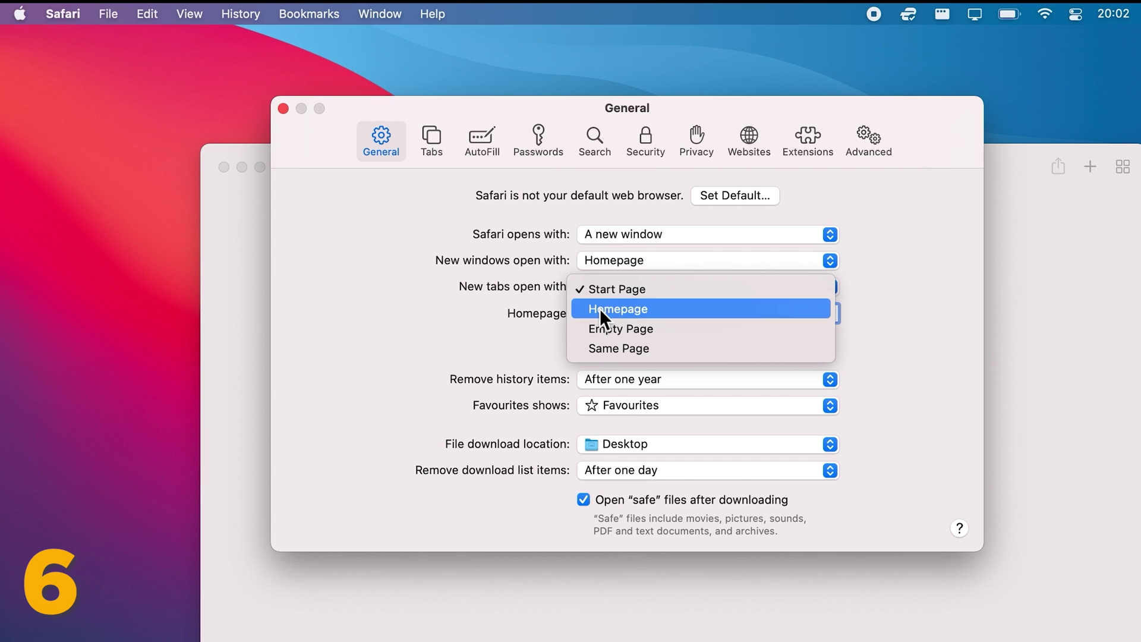
{"action": "left_click", "coordinate": [601, 308]}
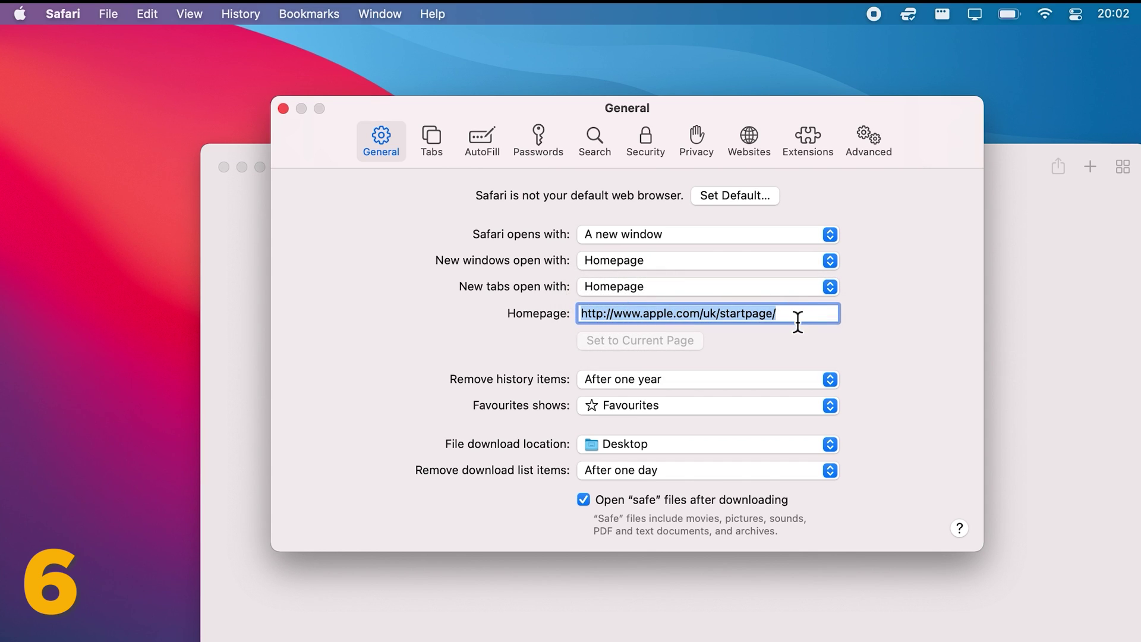
{"action": "type", "text": "ww"}
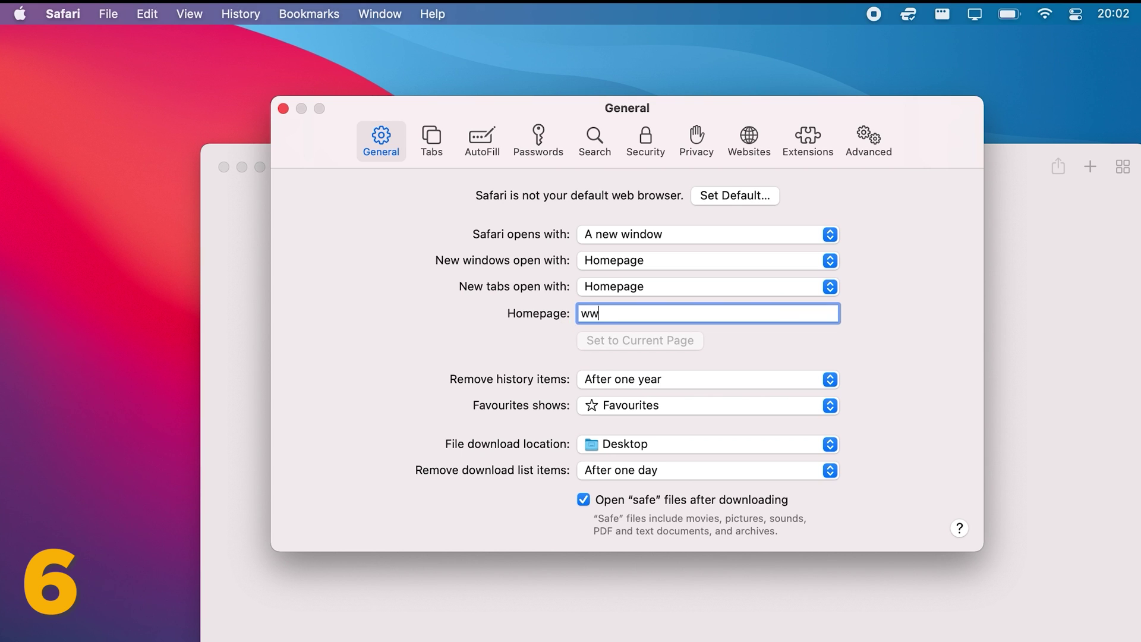
{"action": "type", "text": "w.google.com"}
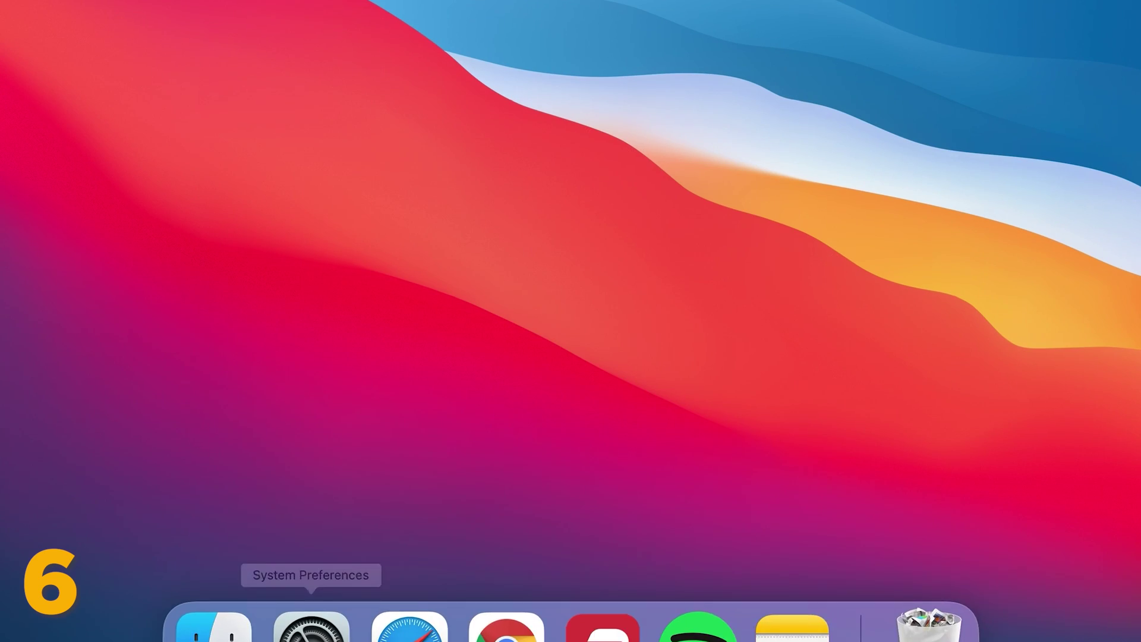
{"action": "left_click", "coordinate": [404, 587]}
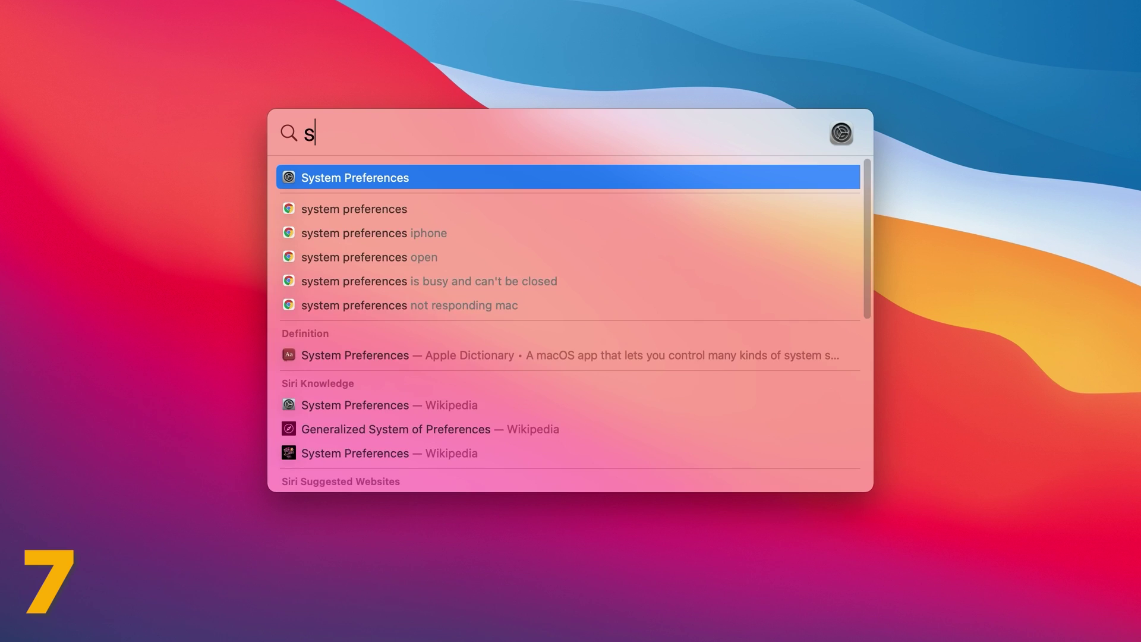
Step: Choose Safari as the default web browser in System Preferences' General pane
{"action": "type", "text": "ystem preferences"}
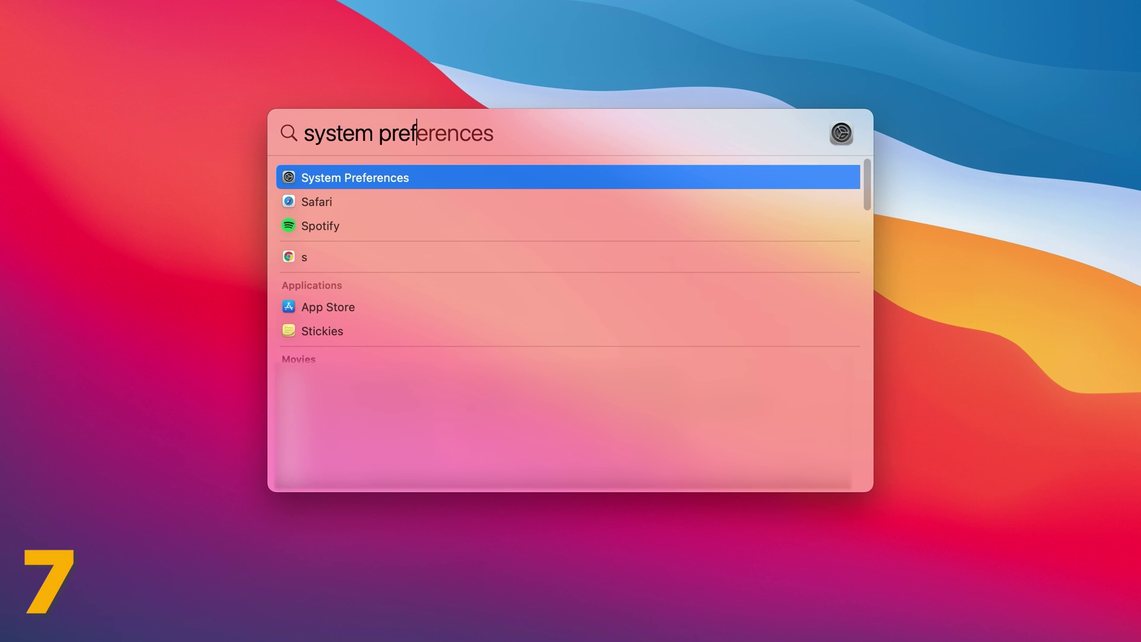
{"action": "key", "text": "Return"}
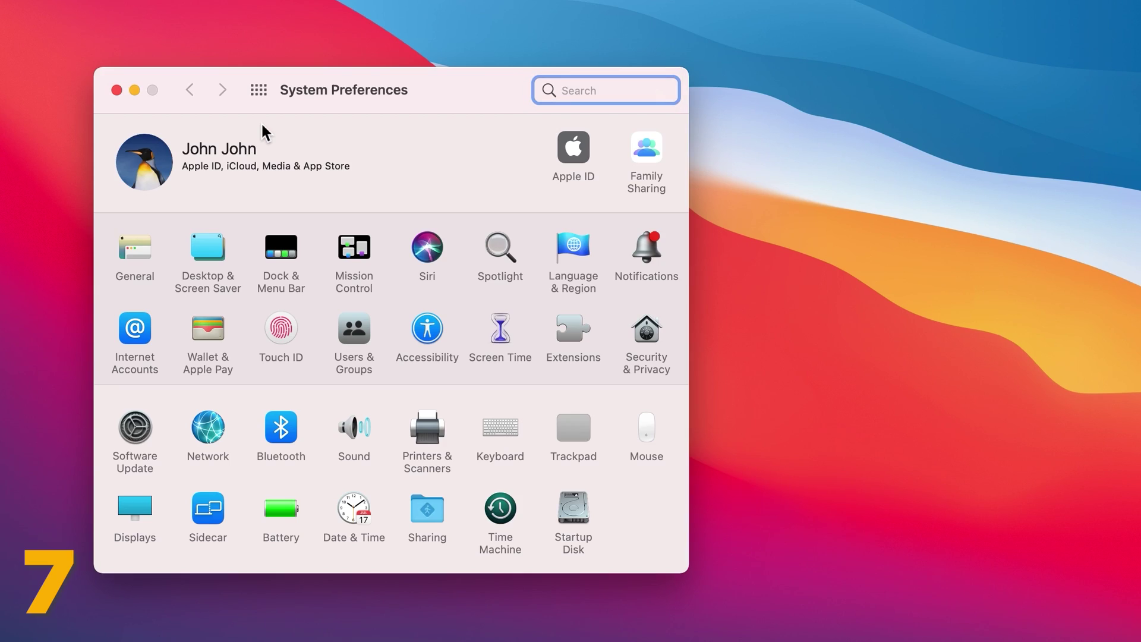
{"action": "left_click", "coordinate": [148, 255]}
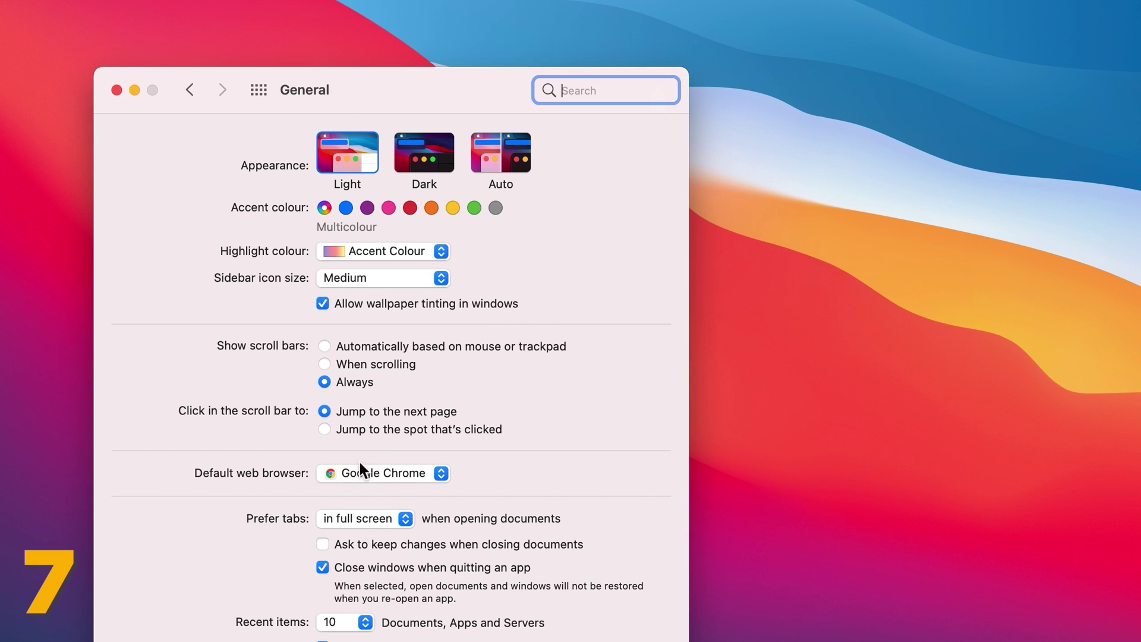
{"action": "left_click", "coordinate": [442, 473]}
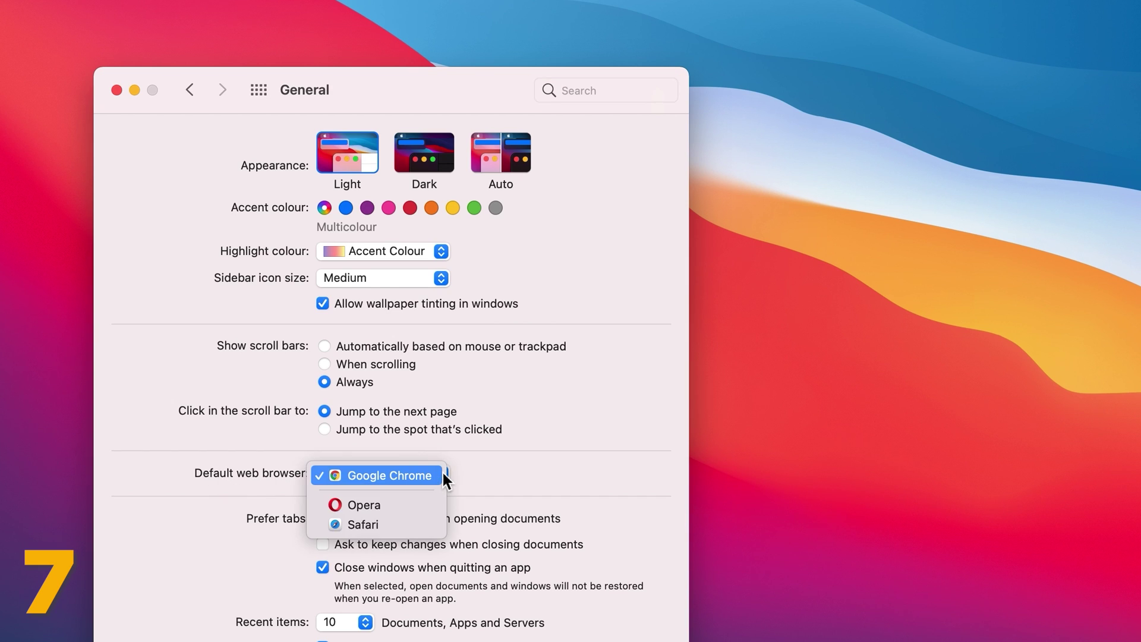
{"action": "left_click", "coordinate": [354, 524]}
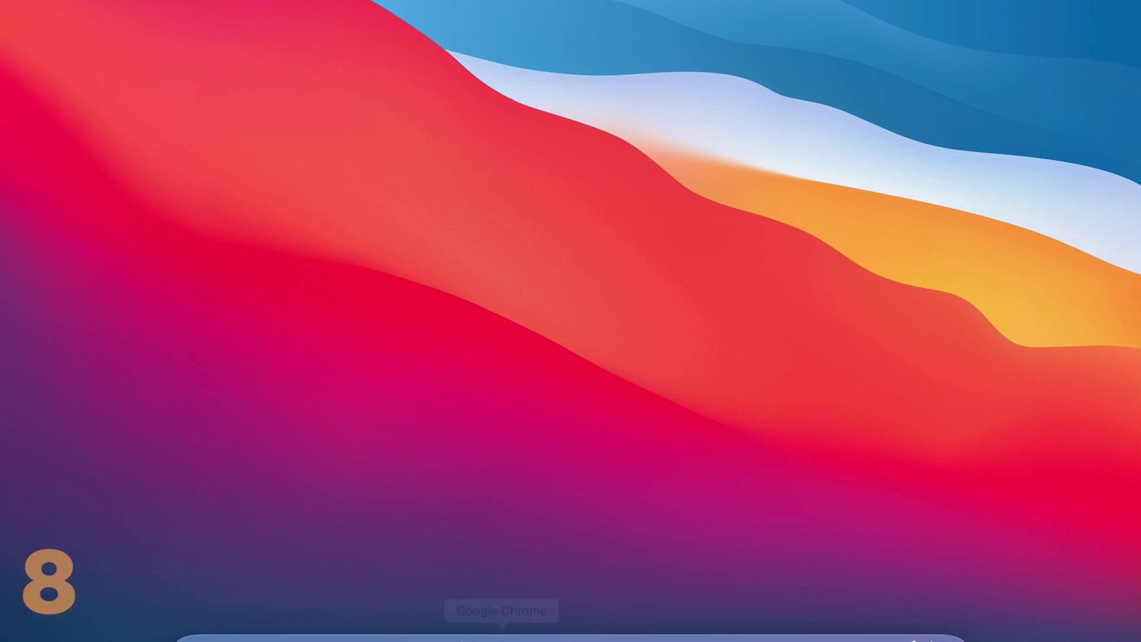
Step: Open a Safari window and bring up the full History page
{"action": "mouse_move", "coordinate": [452, 638]}
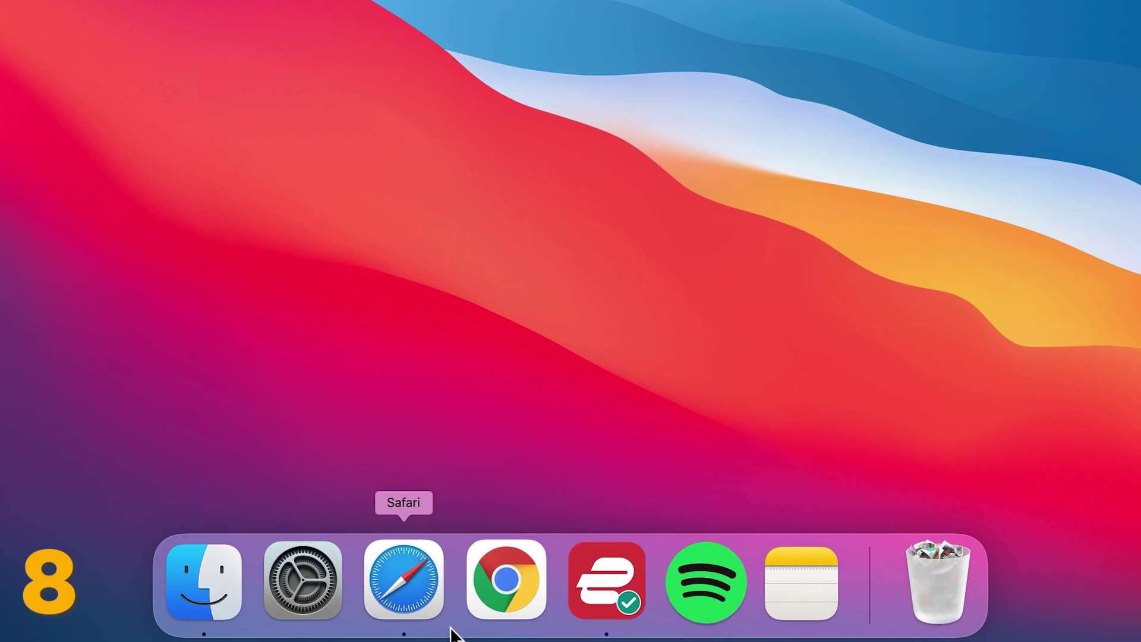
{"action": "left_click", "coordinate": [408, 579]}
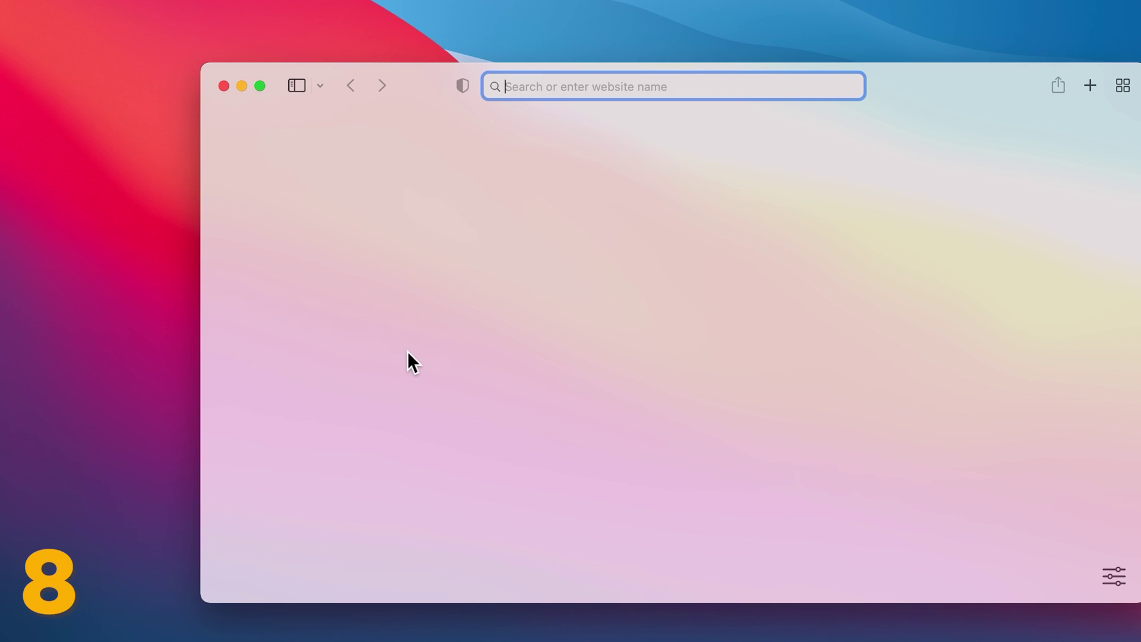
{"action": "left_click", "coordinate": [245, 15]}
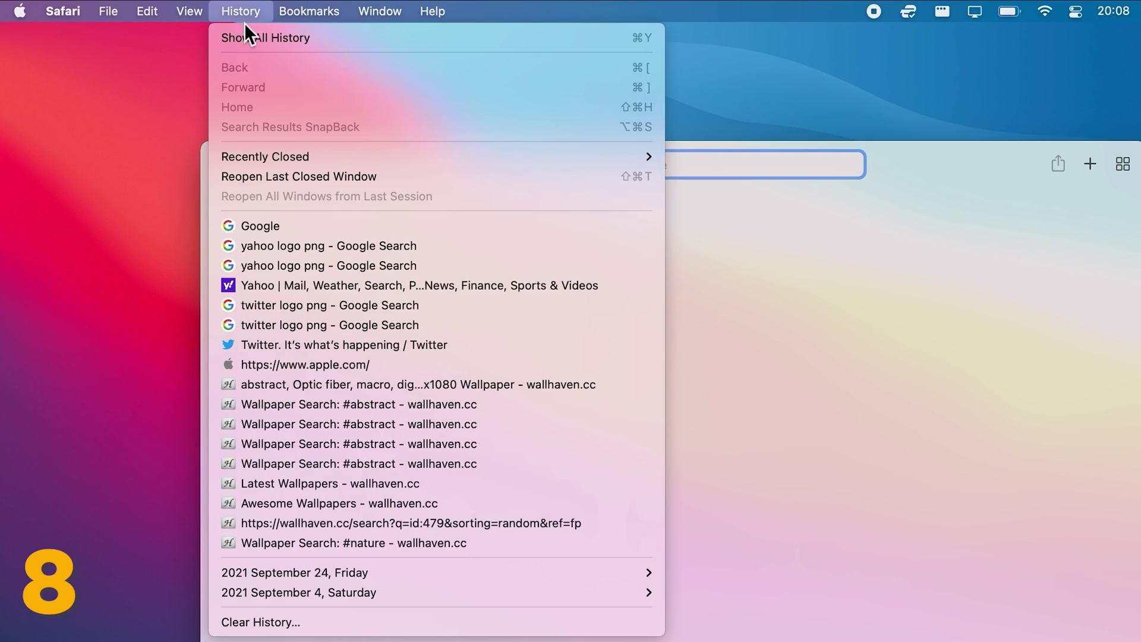
{"action": "left_click", "coordinate": [264, 38]}
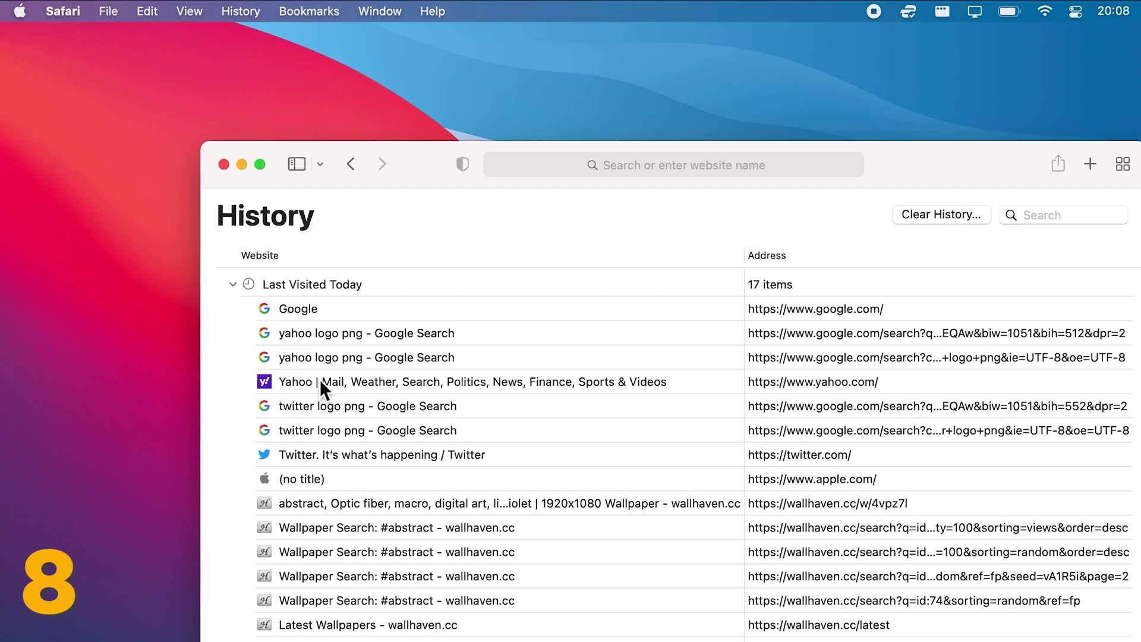
Step: Clear all browsing history and confirm the deletion
{"action": "scroll", "coordinate": [319, 379], "scroll_direction": "down", "scroll_amount": 3}
{"action": "scroll", "coordinate": [319, 380], "scroll_direction": "up", "scroll_amount": 3}
{"action": "left_click", "coordinate": [910, 210]}
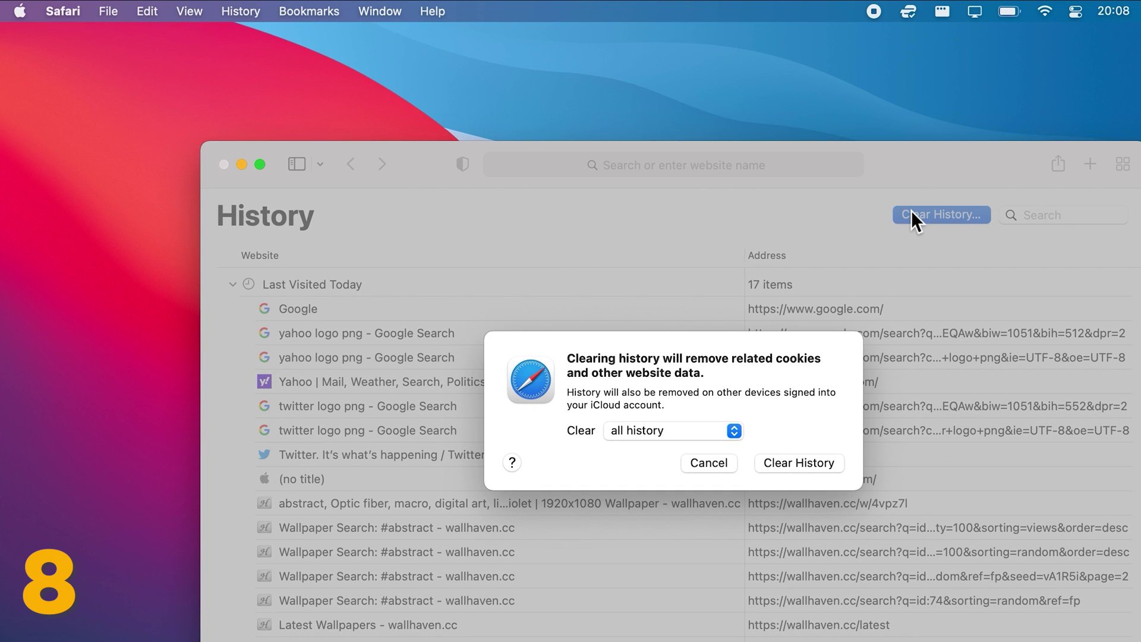
{"action": "left_click", "coordinate": [791, 464]}
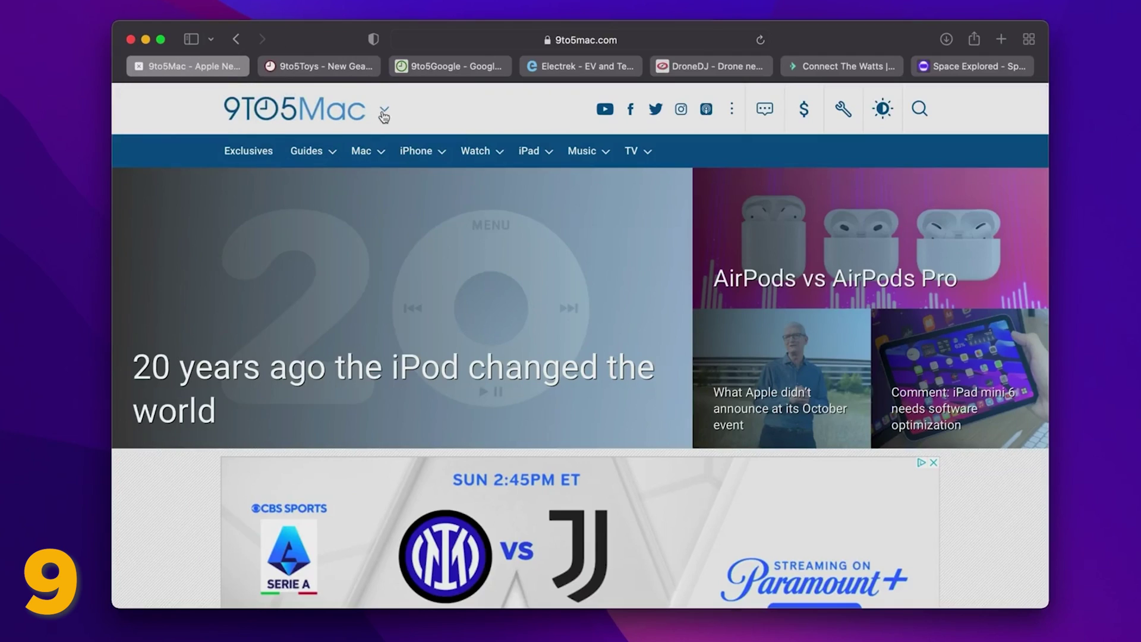
Step: Create a new tab group from all 7 open 9to5Mac tabs and name it '9to5'
{"action": "left_click", "coordinate": [384, 114]}
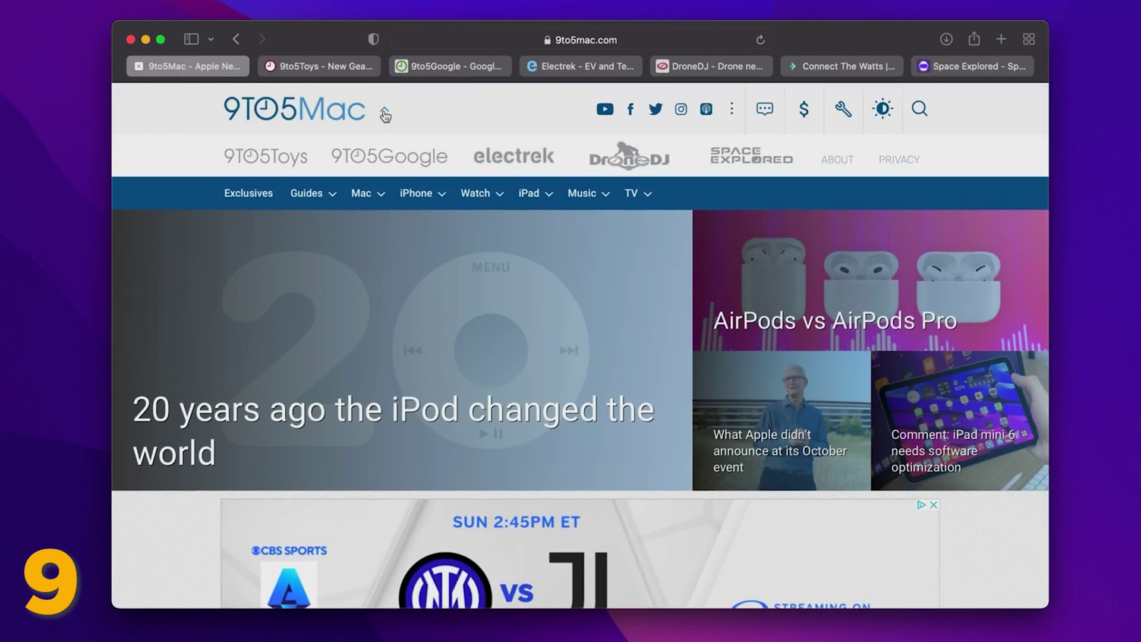
{"action": "left_click", "coordinate": [385, 113]}
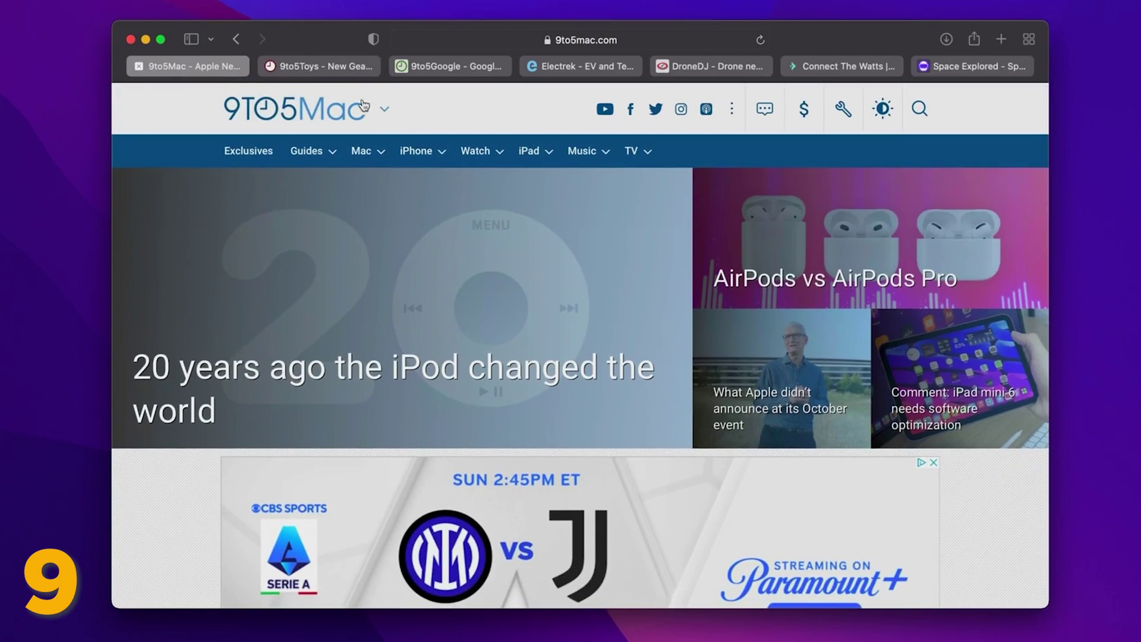
{"action": "left_click", "coordinate": [191, 40]}
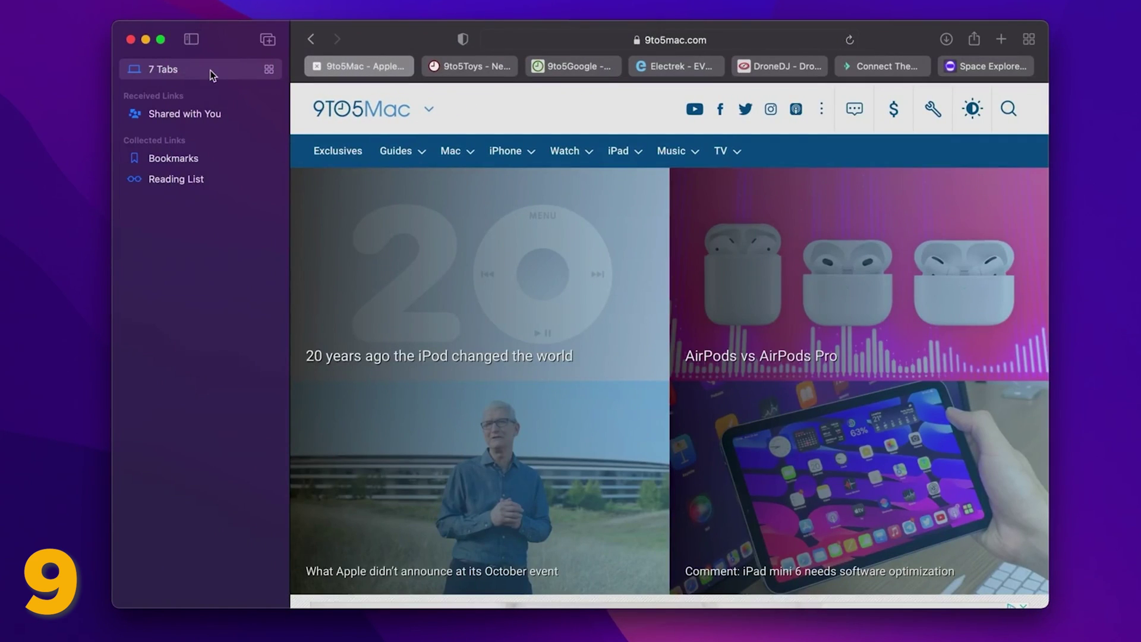
{"action": "left_click", "coordinate": [270, 45]}
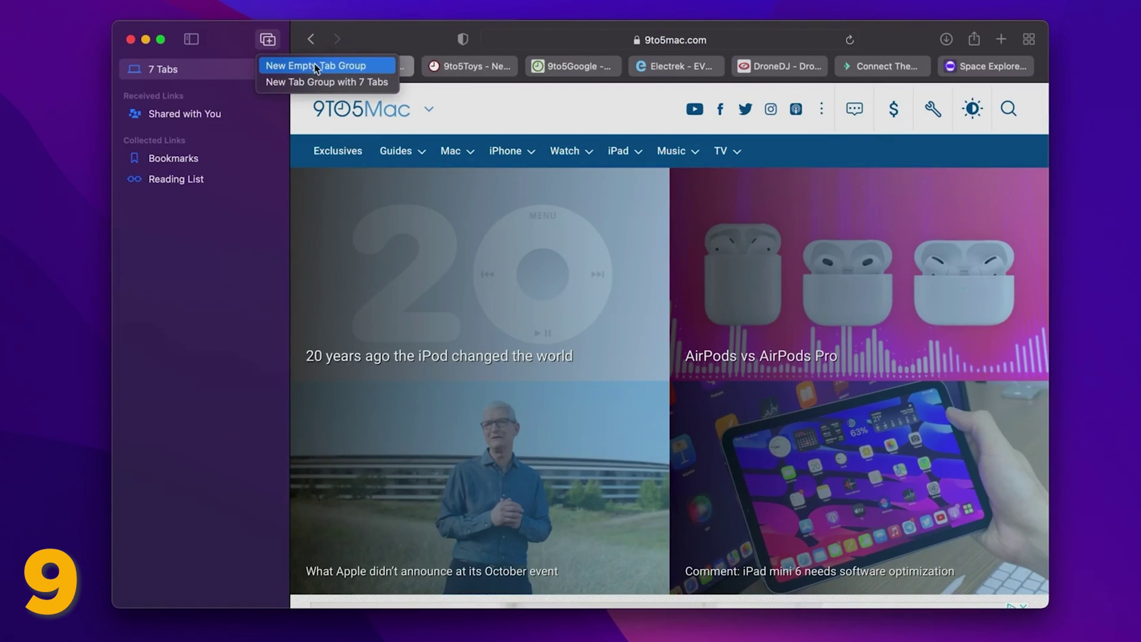
{"action": "left_click", "coordinate": [369, 82]}
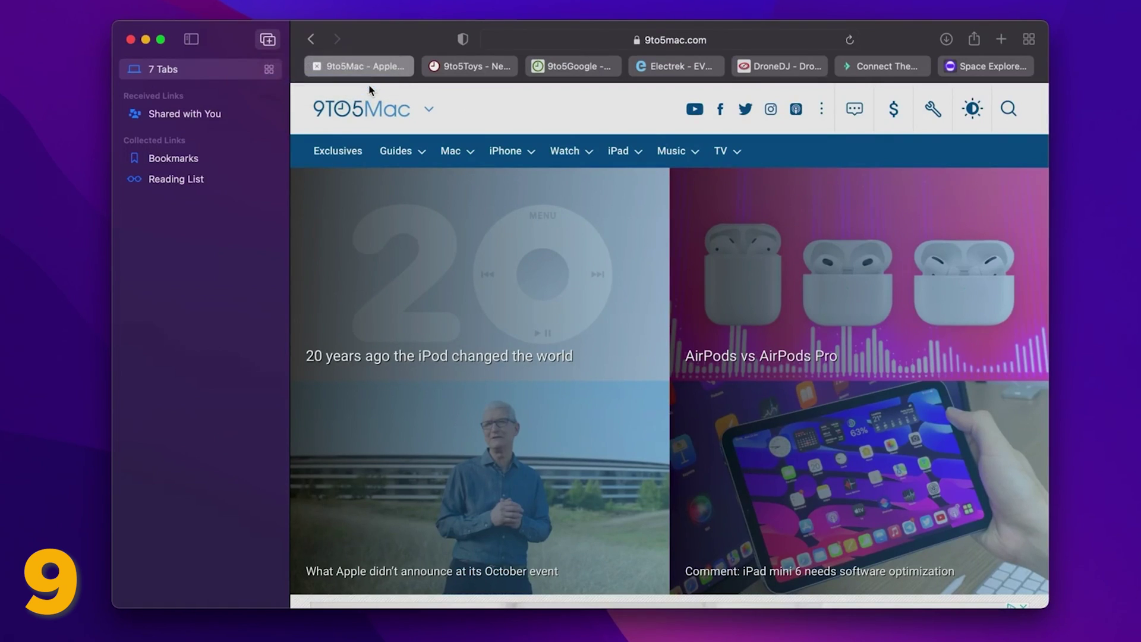
{"action": "type", "text": "9to5"}
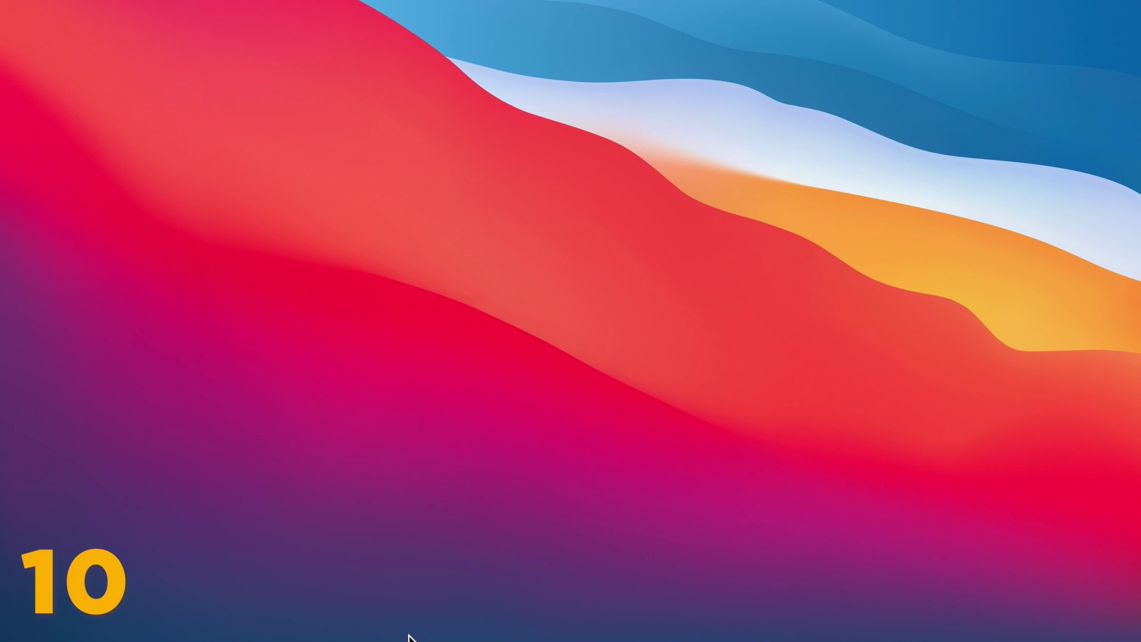
Step: Open a Safari window and go to the Privacy pane of Safari Preferences
{"action": "mouse_move", "coordinate": [359, 630]}
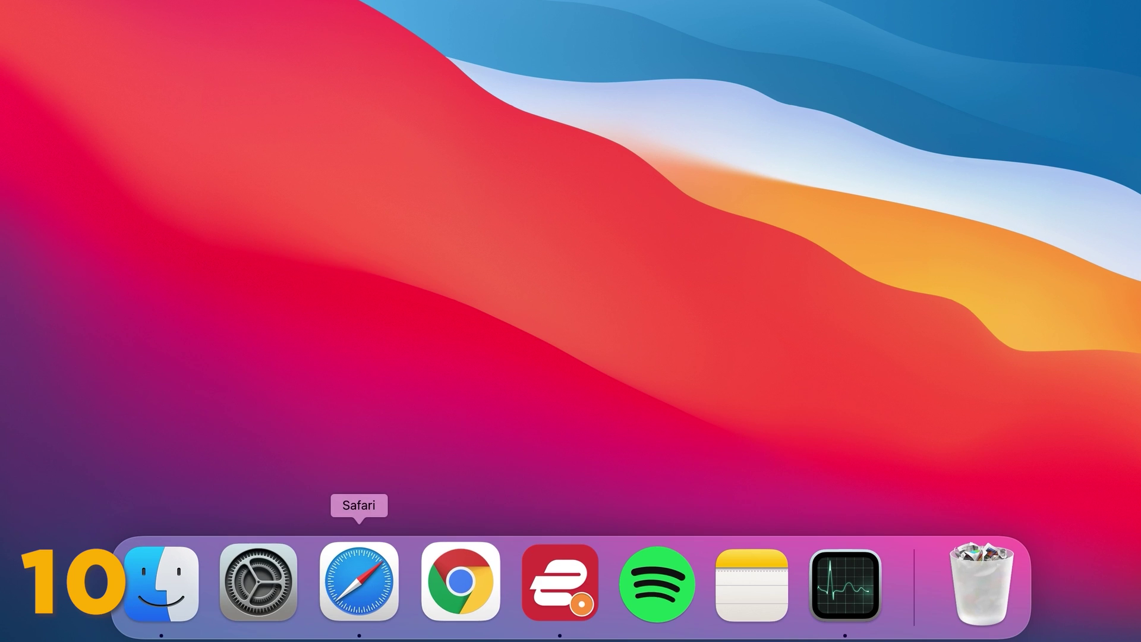
{"action": "left_click", "coordinate": [374, 591]}
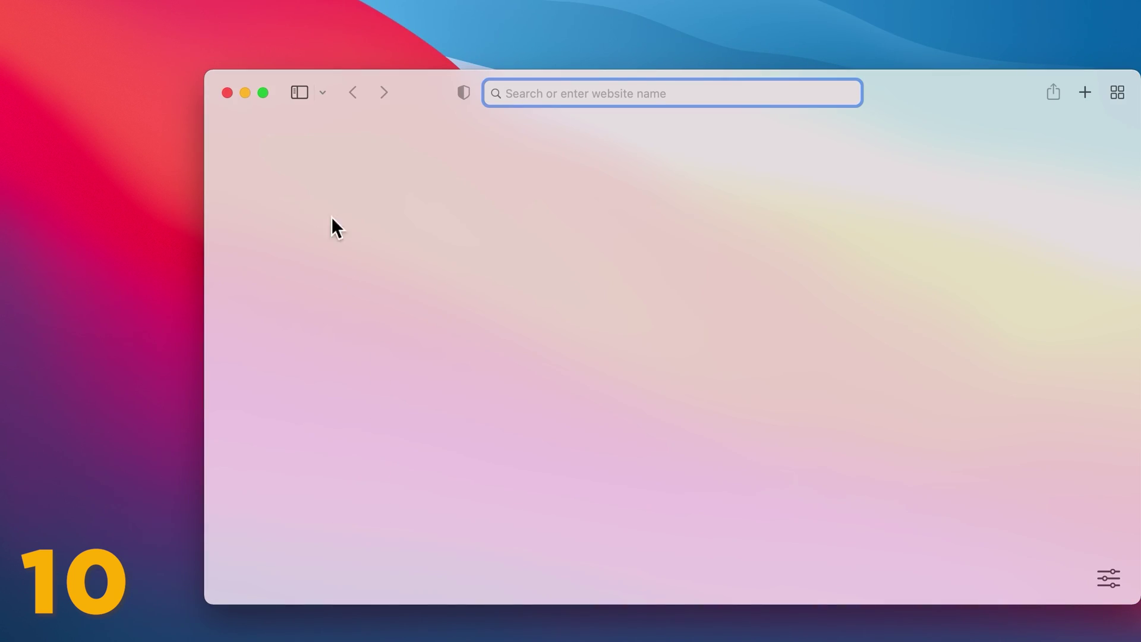
{"action": "left_click", "coordinate": [65, 11]}
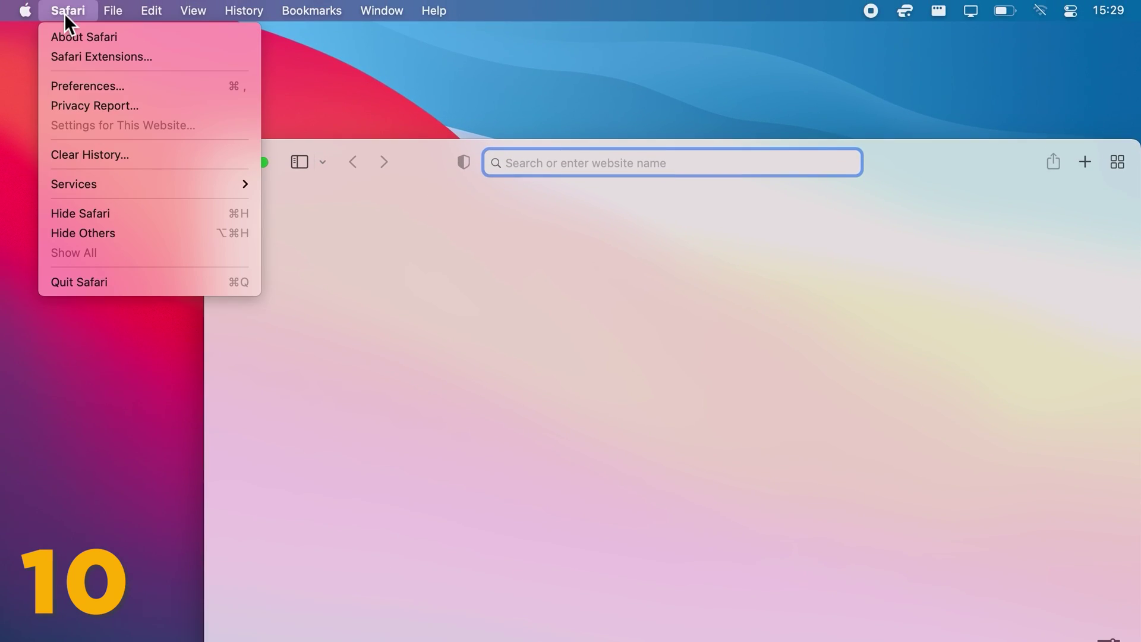
{"action": "left_click", "coordinate": [69, 83]}
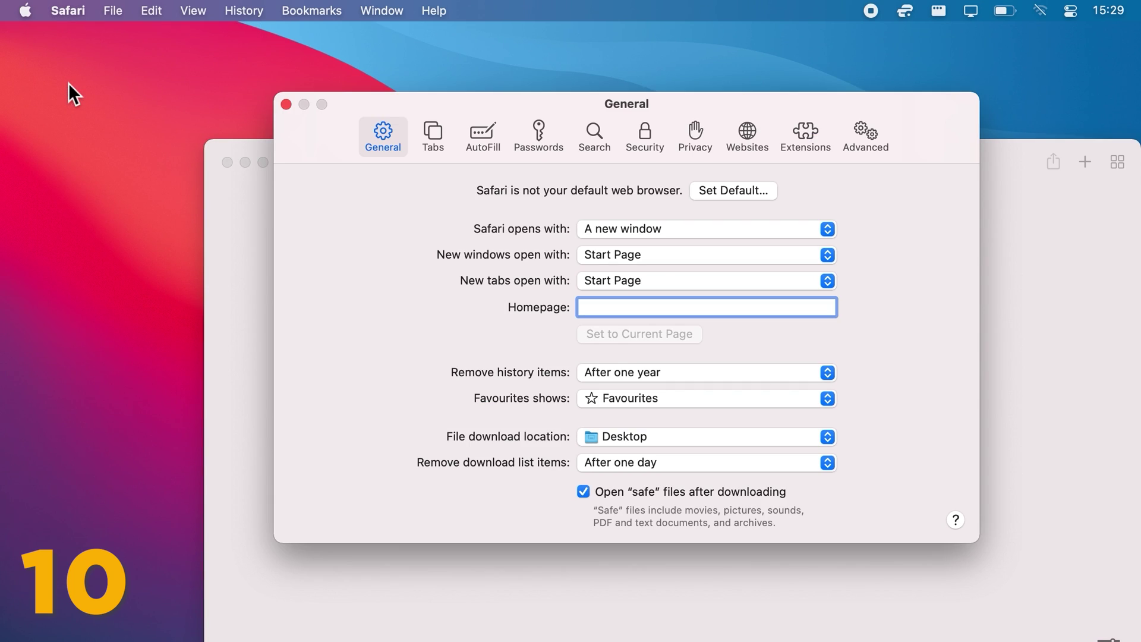
{"action": "left_click", "coordinate": [694, 140]}
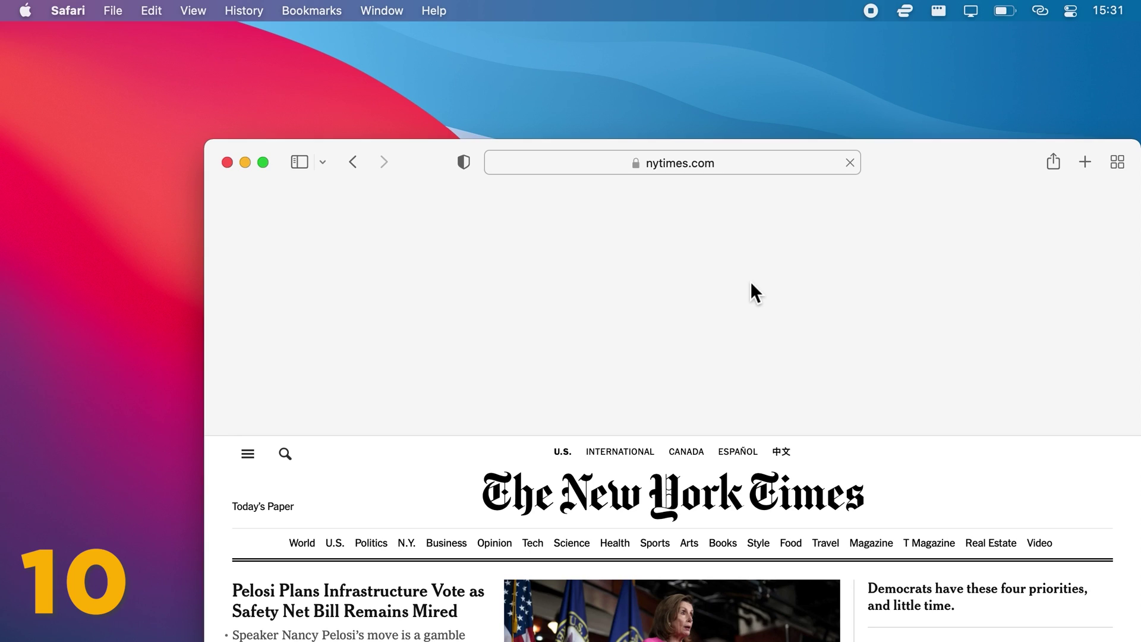
Step: Scroll the nytimes.com homepage down until the 'Your tracker settings' banner with Accept and Manage Trackers appears
{"action": "scroll", "coordinate": [689, 392], "scroll_direction": "down", "scroll_amount": 3}
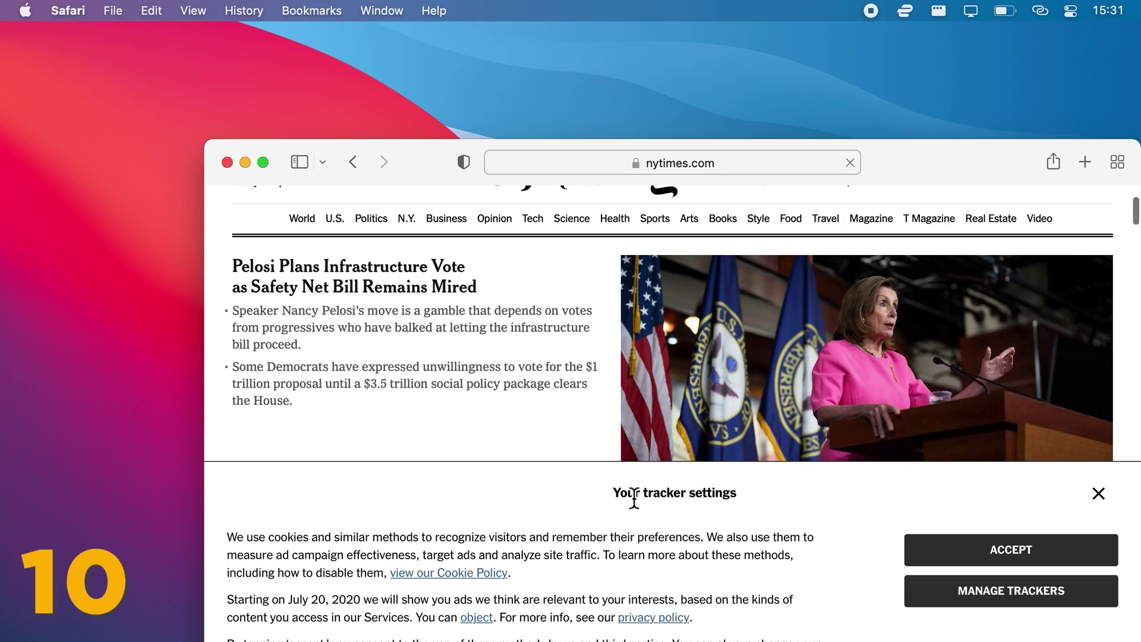
{"action": "left_click_drag", "start_coordinate": [613, 497], "coordinate": [744, 496]}
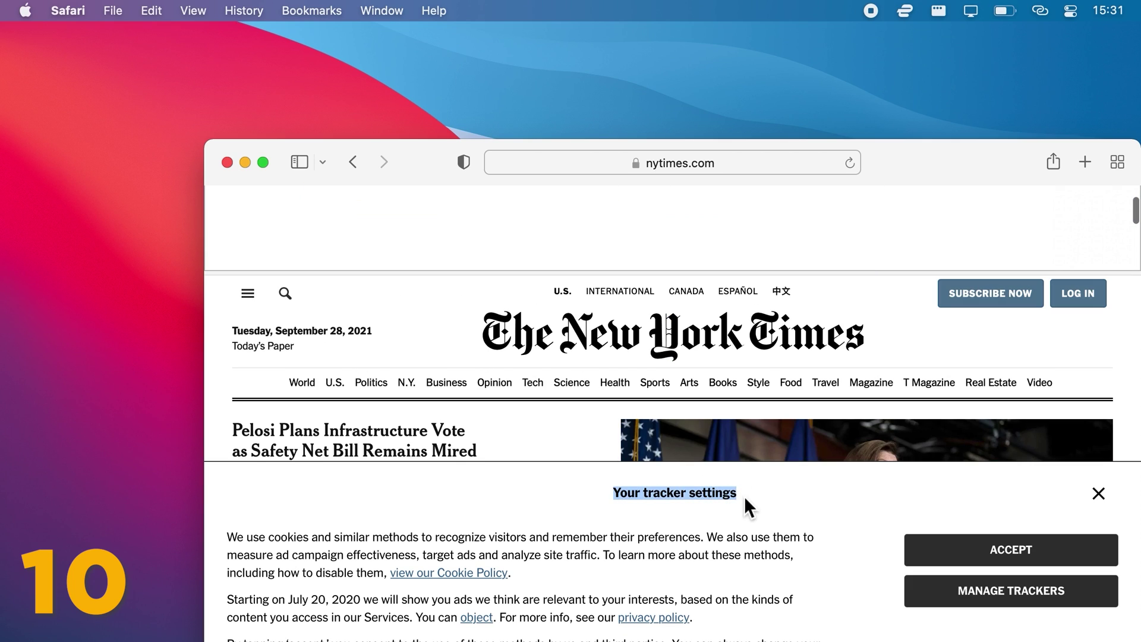